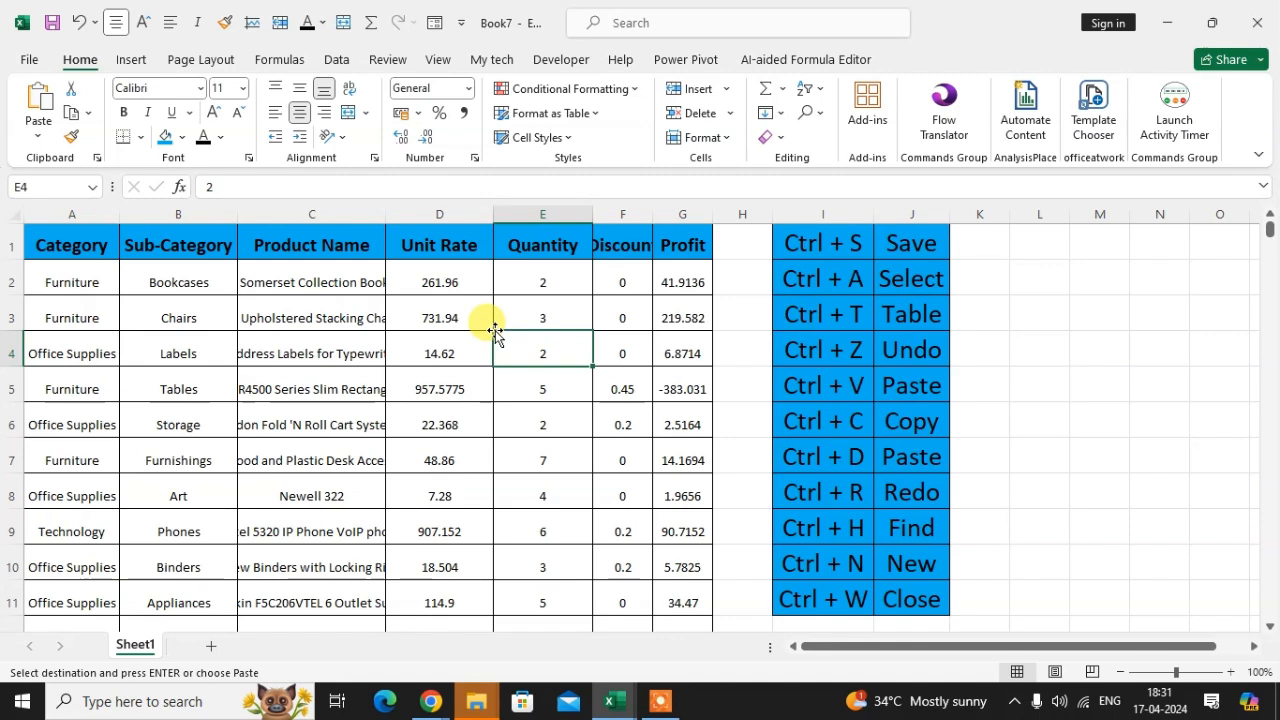
pyautogui.hotkey('ctrl', 's')
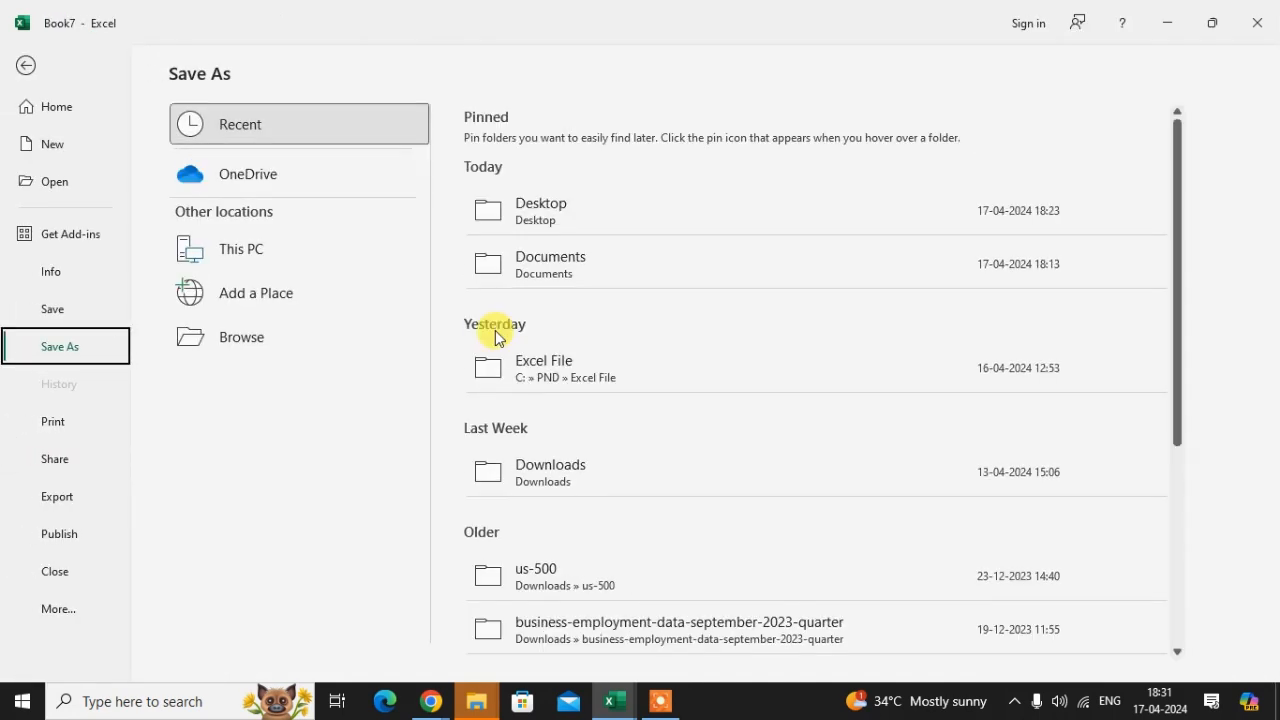
pyautogui.click(25, 65)
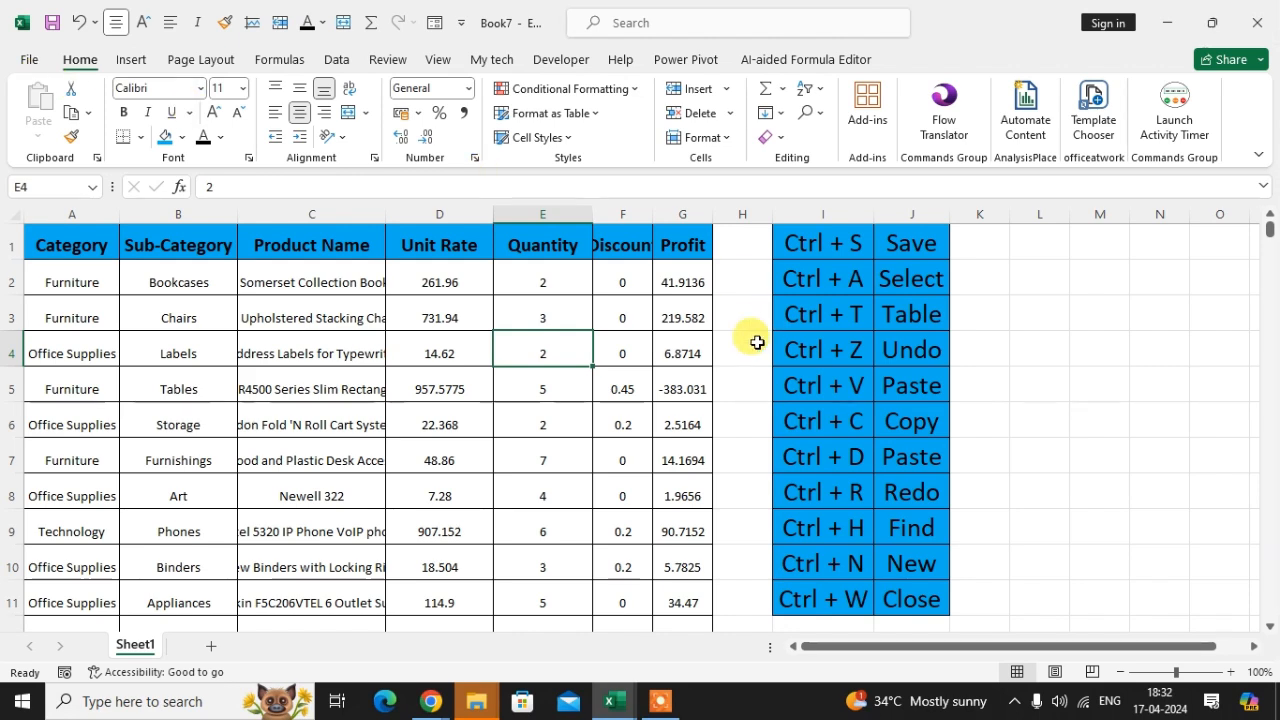
pyautogui.click(443, 325)
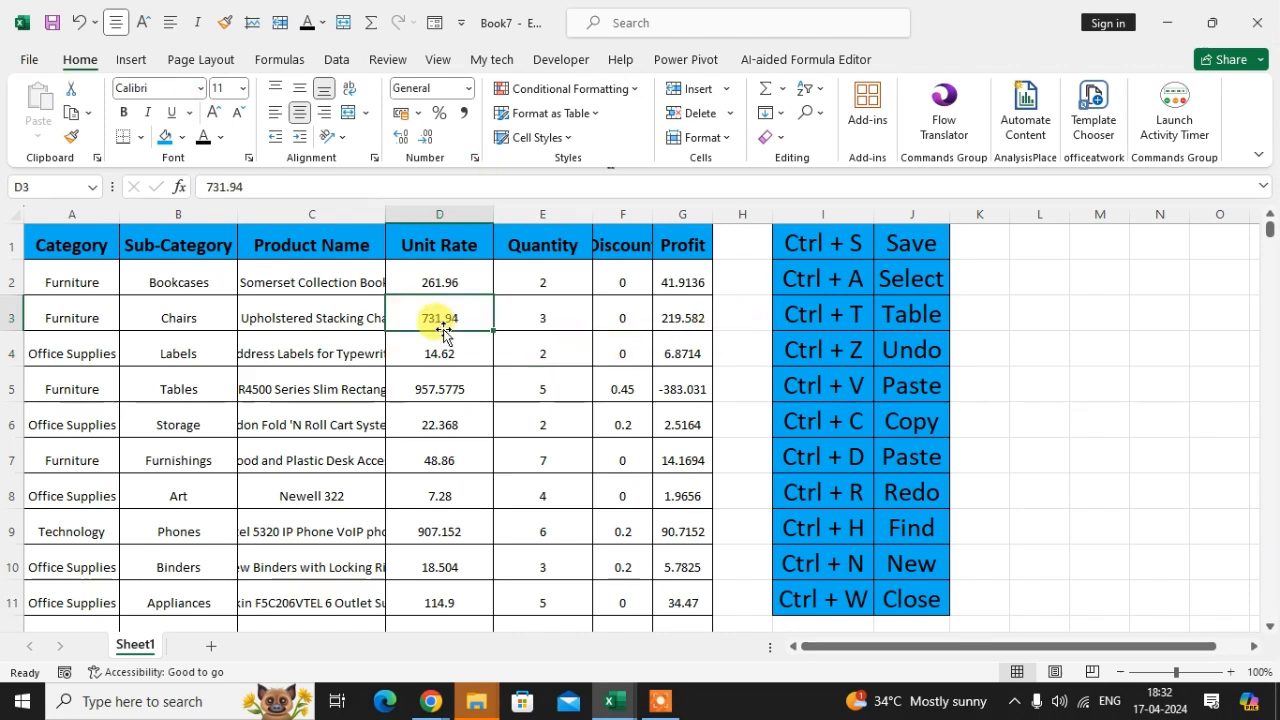
pyautogui.click(95, 248)
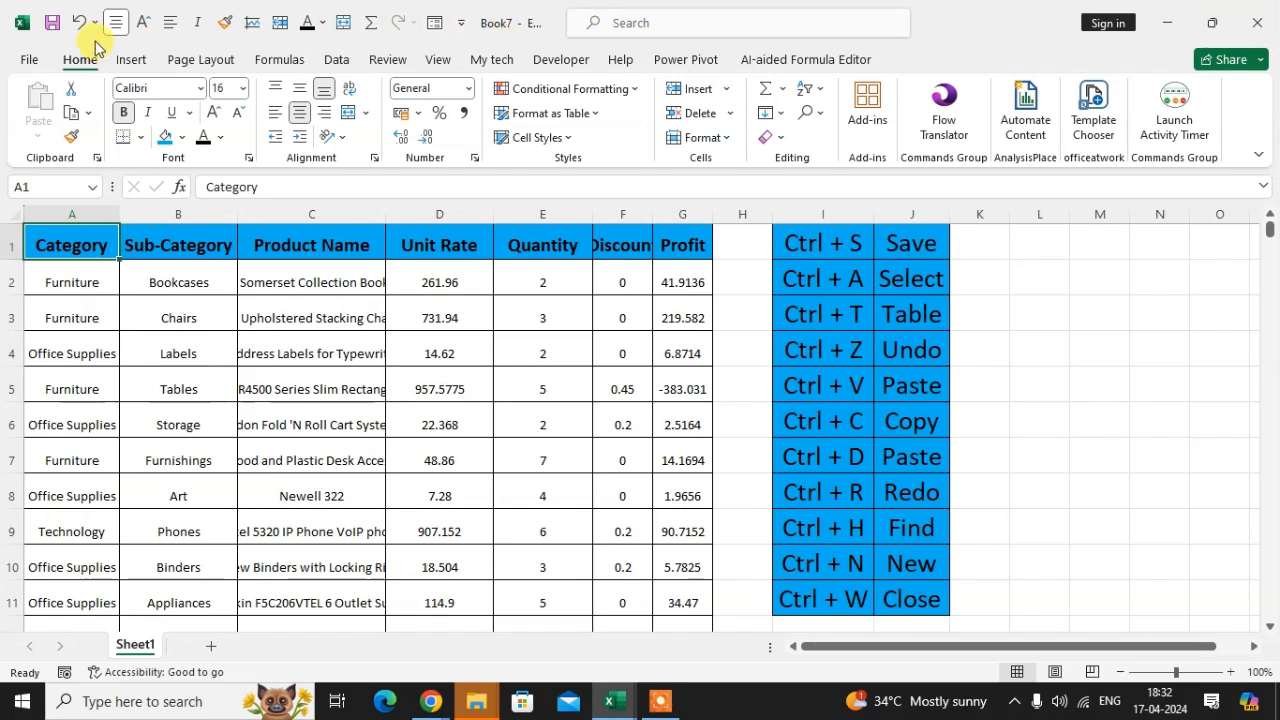
# Step: Save the workbook as dsd in the Documents folder
pyautogui.click(35, 62)
pyautogui.click(67, 347)
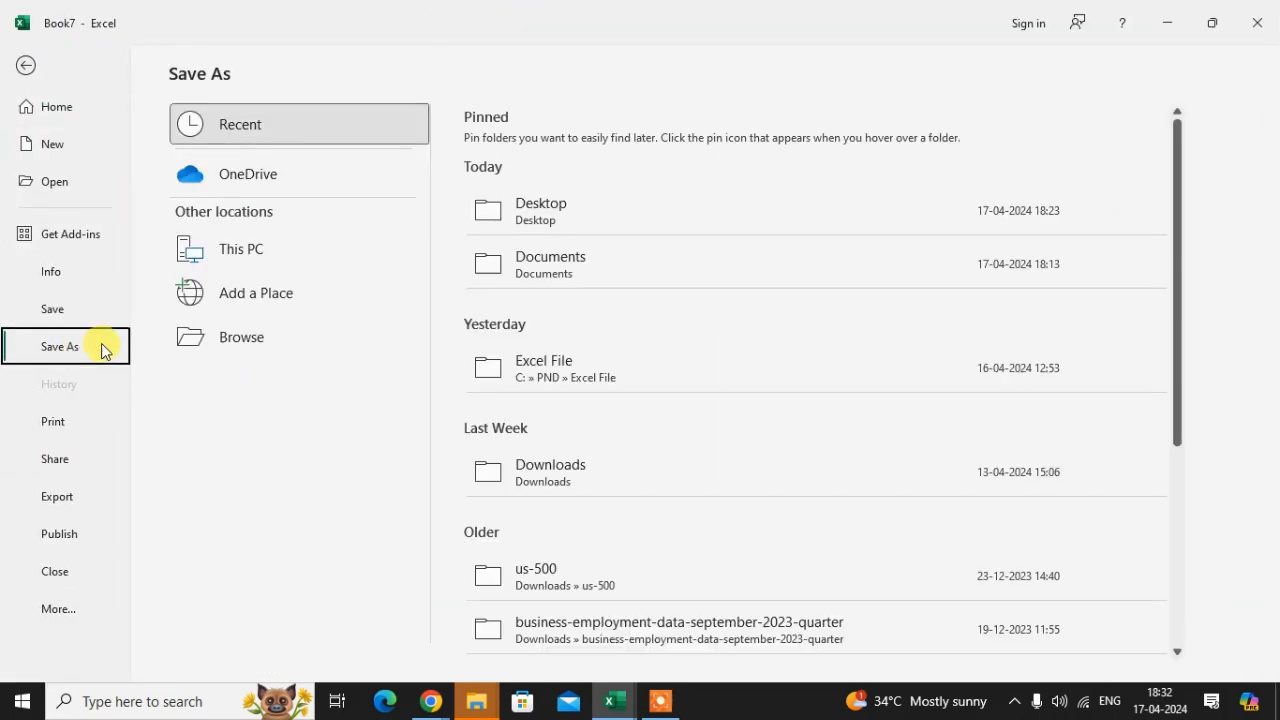
pyautogui.click(322, 258)
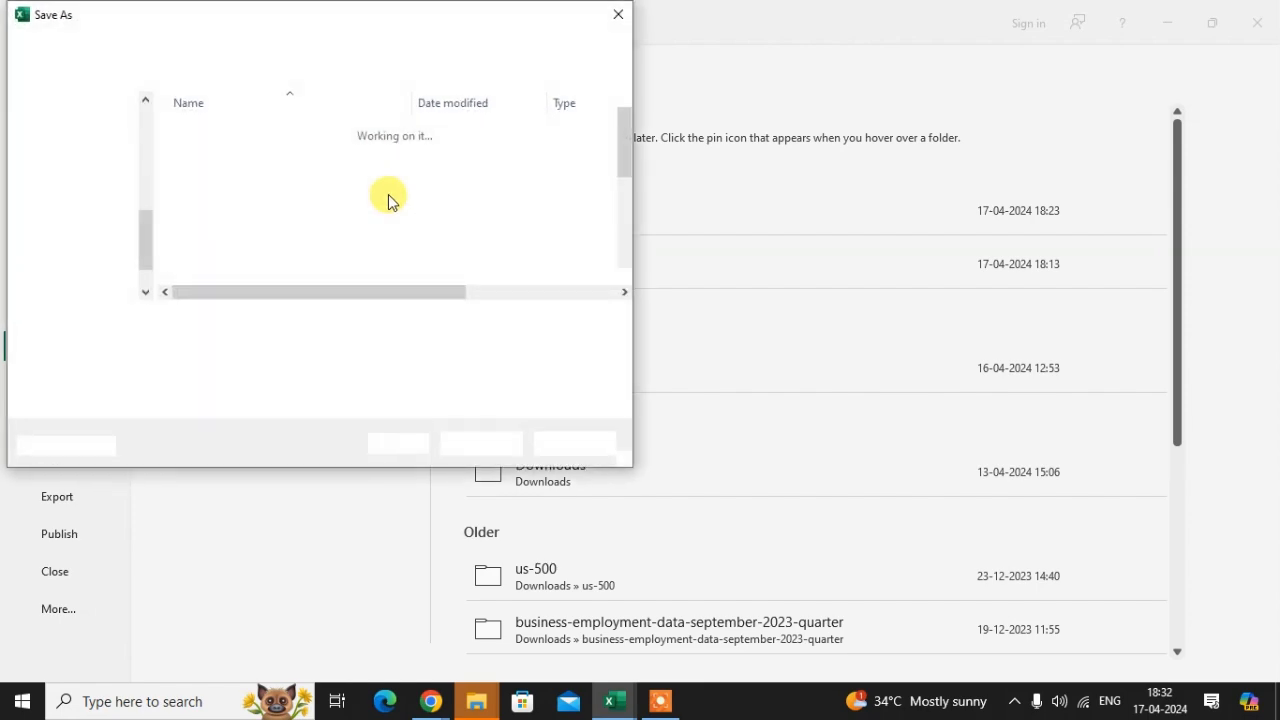
pyautogui.write('dsd')
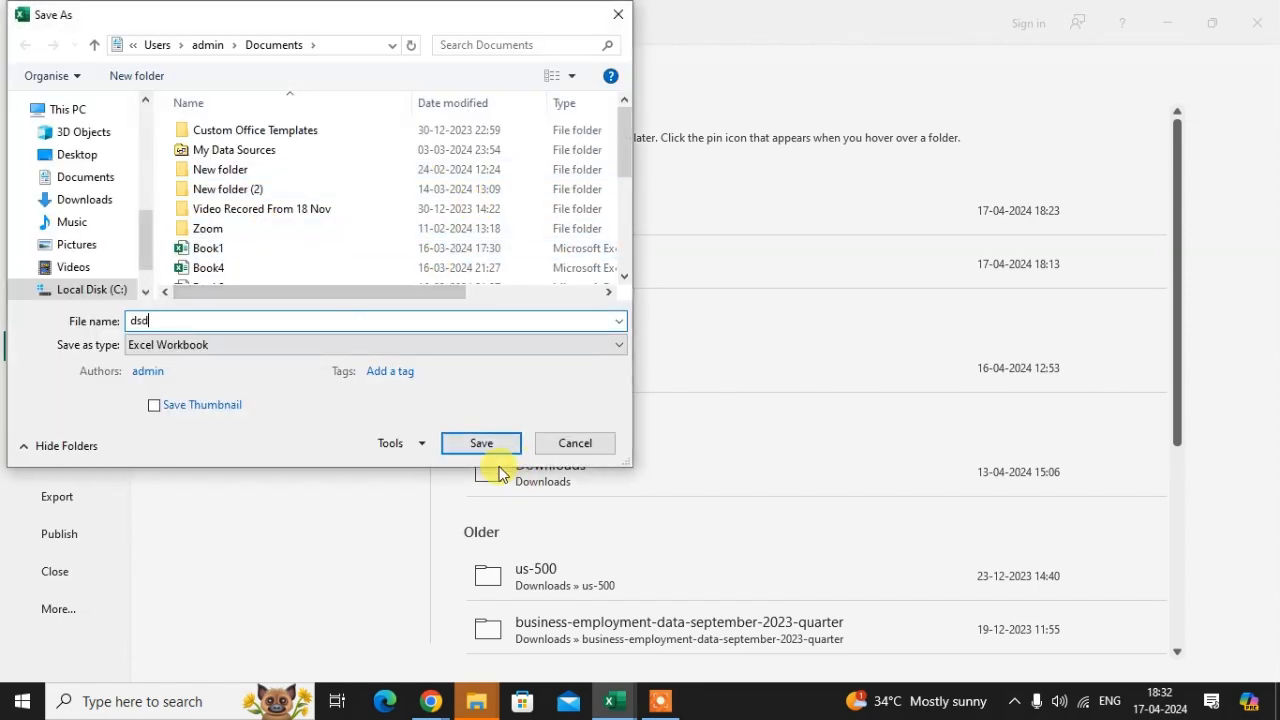
pyautogui.click(482, 449)
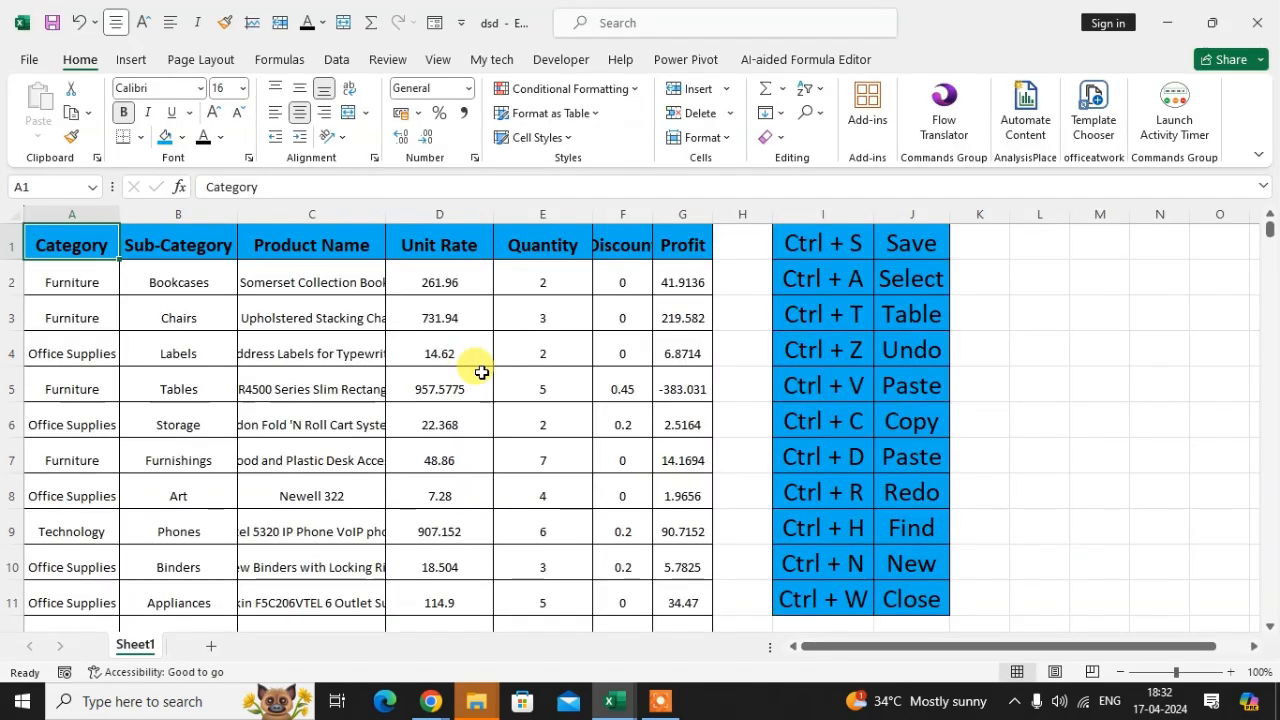
# Step: Save the workbook again with the save shortcut
pyautogui.click(487, 366)
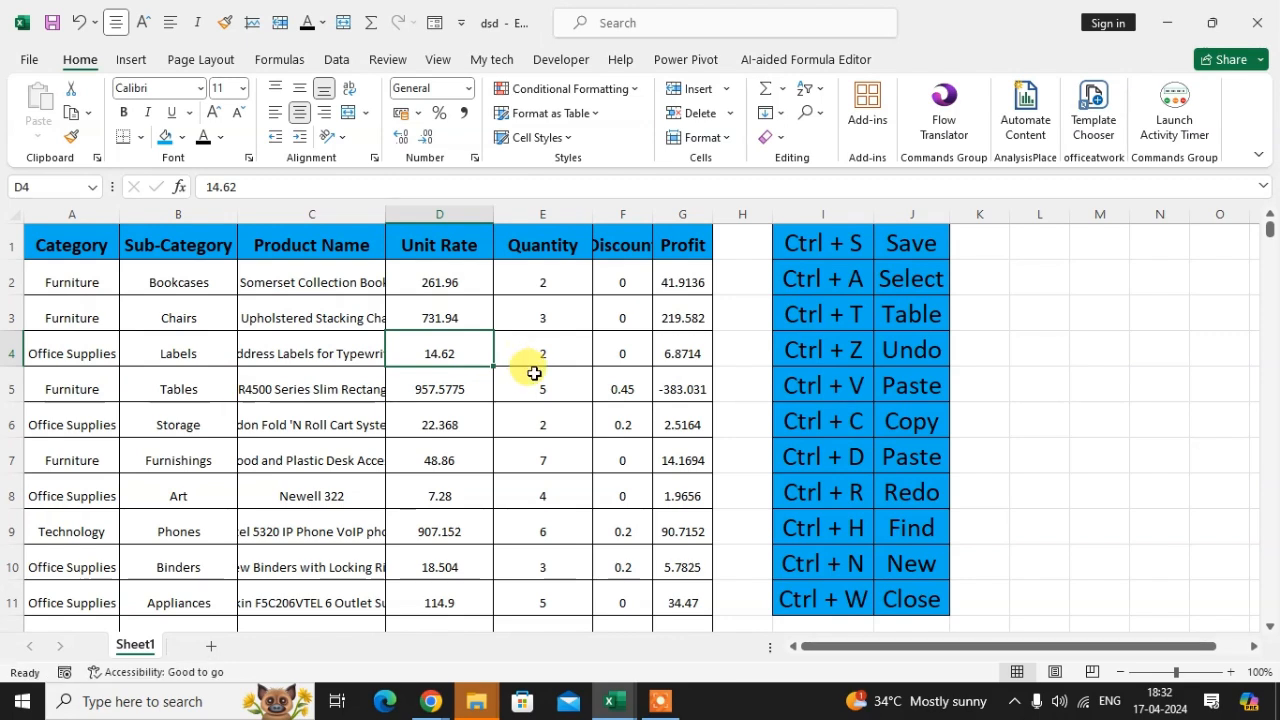
pyautogui.click(527, 347)
pyautogui.click(481, 374)
pyautogui.hotkey('ctrl', 's')
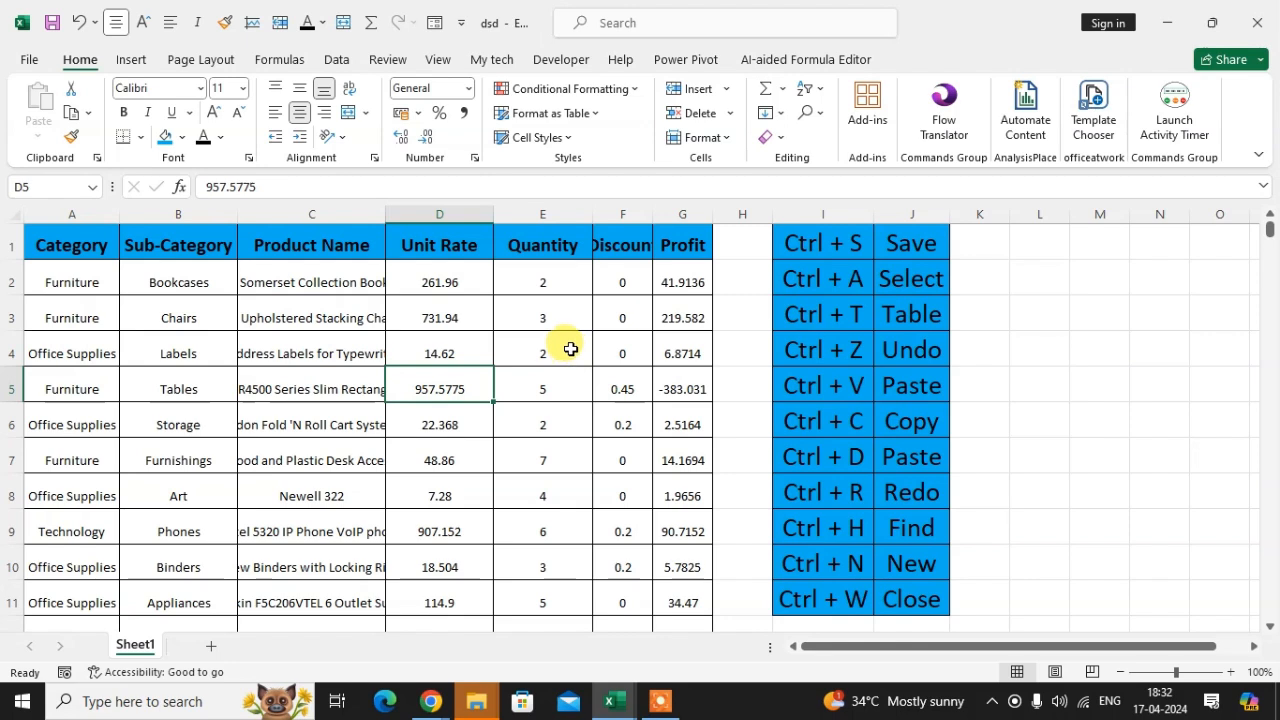
# Step: Select the entire data region around cell C4 and scroll through it
pyautogui.click(846, 288)
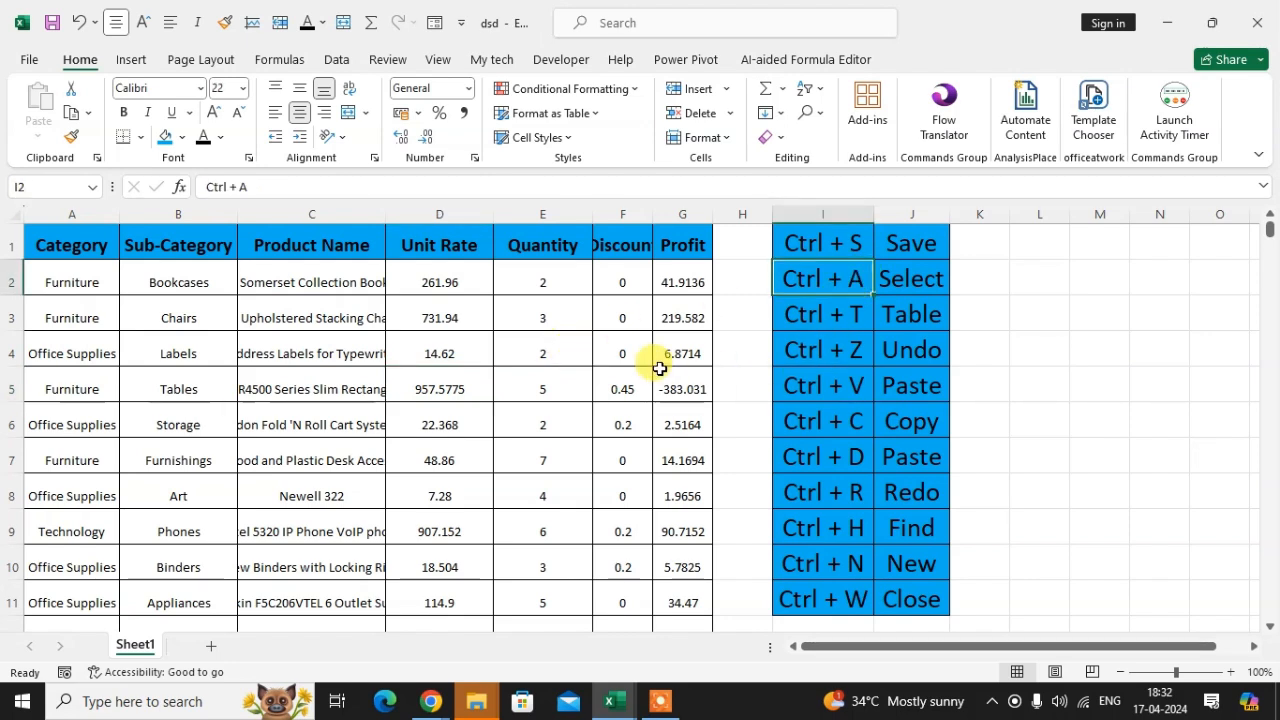
pyautogui.click(281, 355)
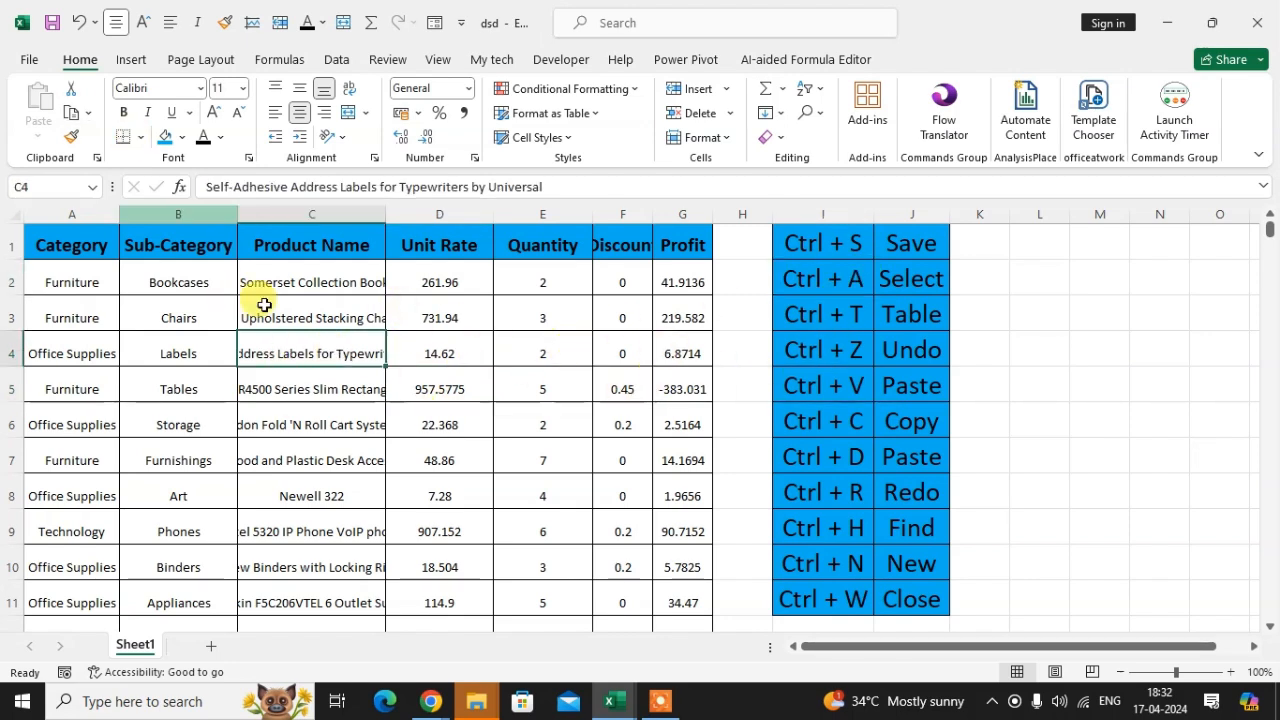
pyautogui.hotkey('ctrl', 'a')
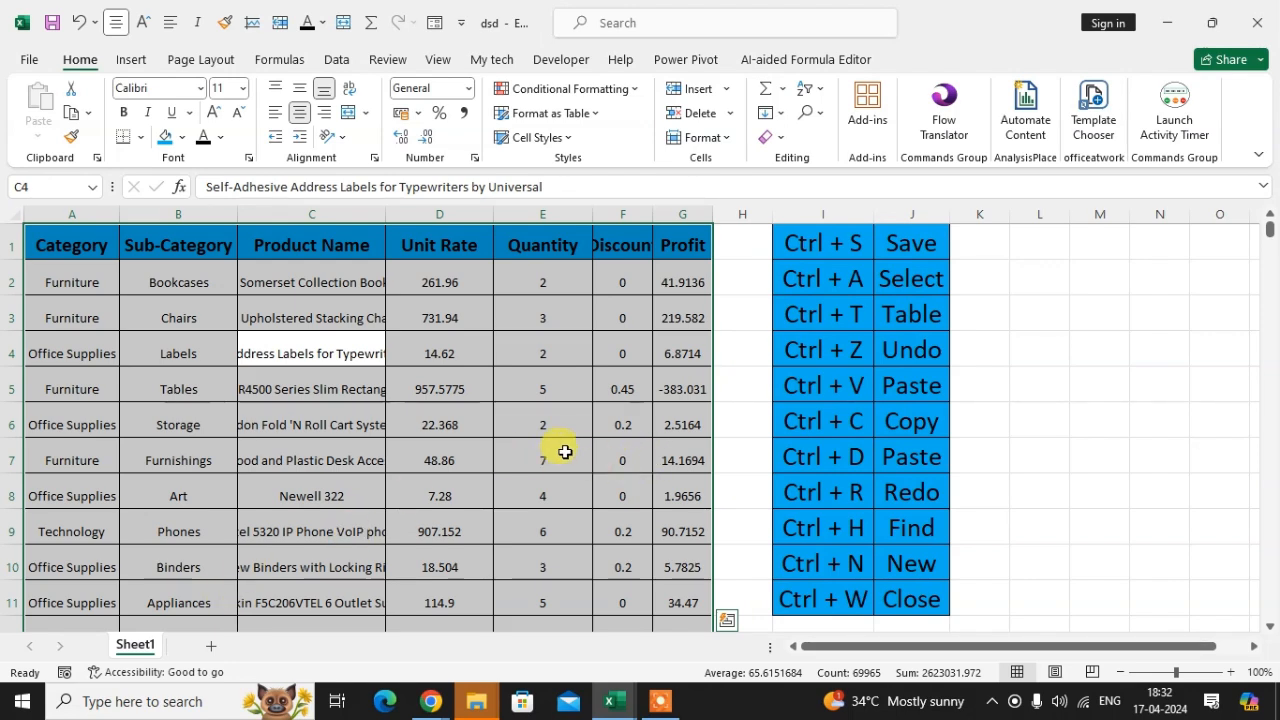
pyautogui.scroll(-6, 502, 524)
pyautogui.scroll(-7, 600, 510)
pyautogui.scroll(13, 700, 490)
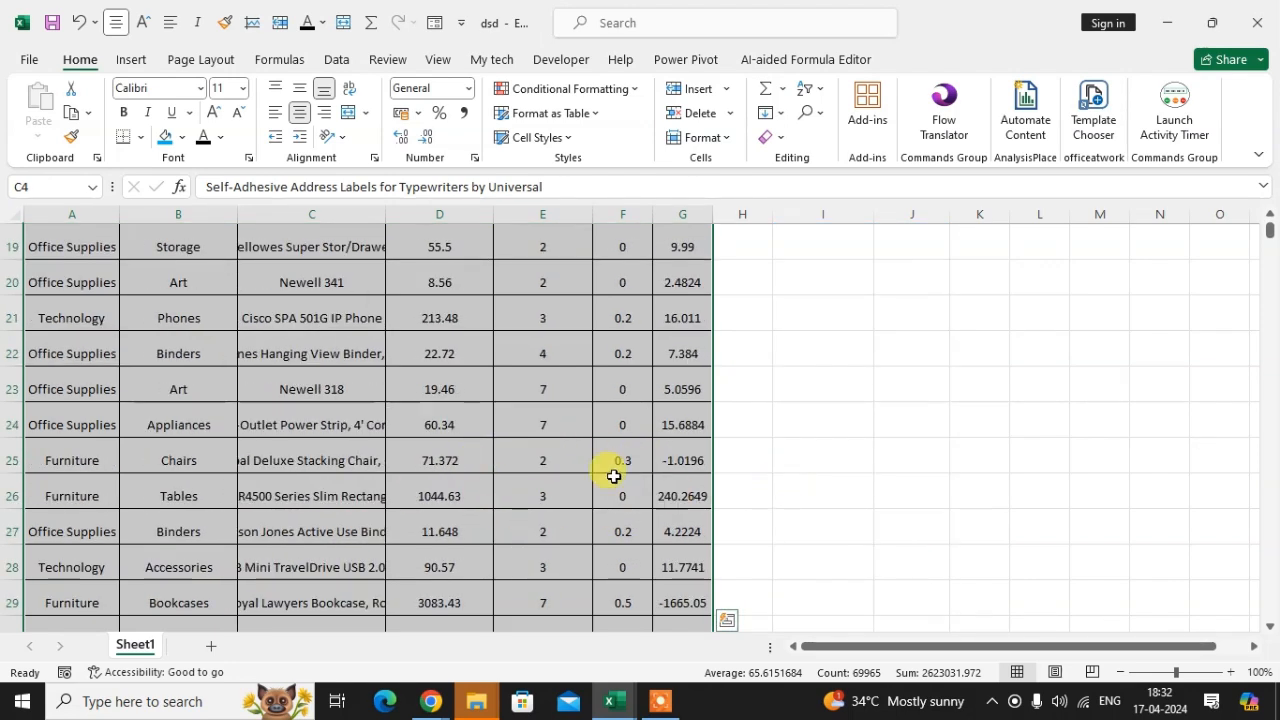
pyautogui.scroll(-1, 508, 554)
pyautogui.scroll(1, 686, 437)
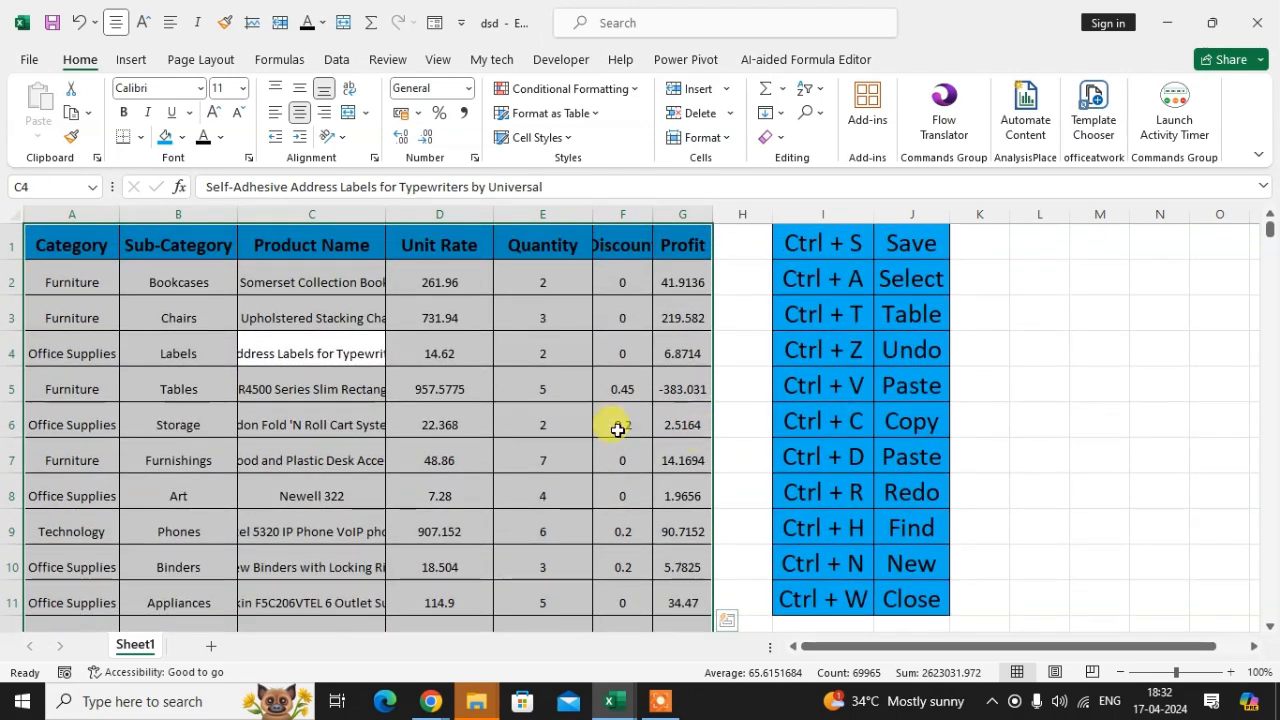
pyautogui.click(503, 350)
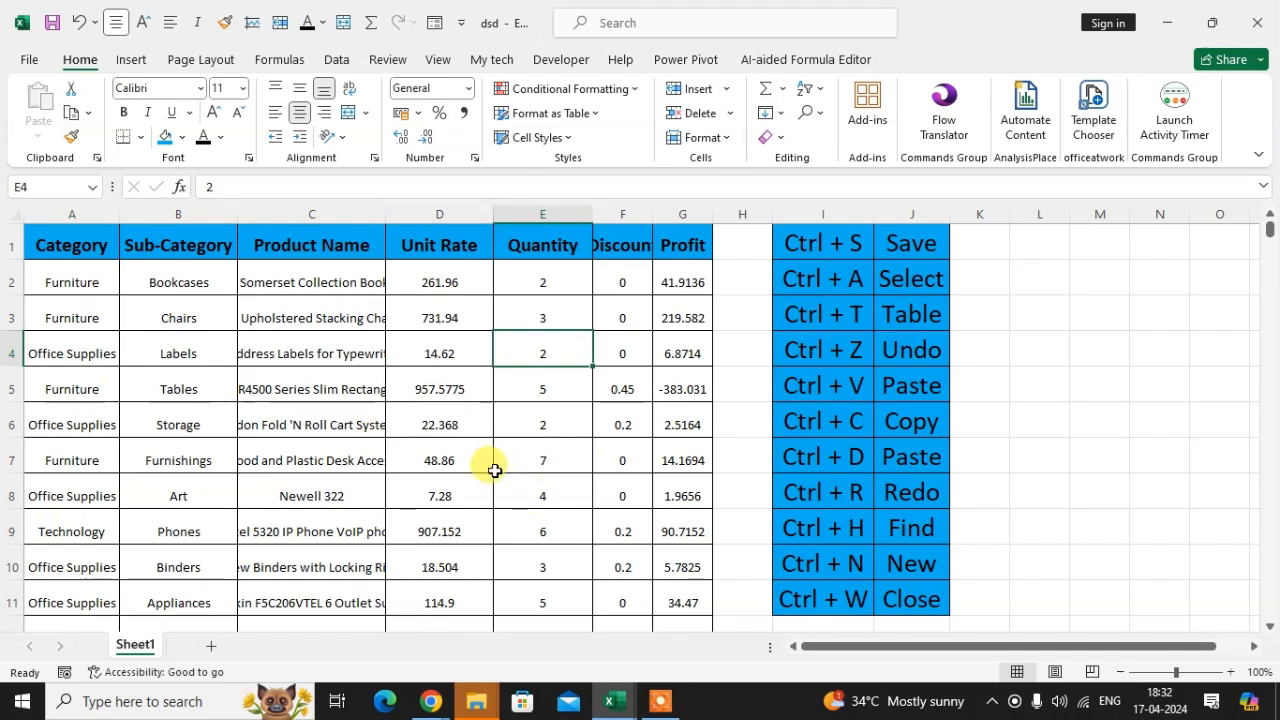
# Step: Convert the whole data range into a table with headers
pyautogui.click(346, 348)
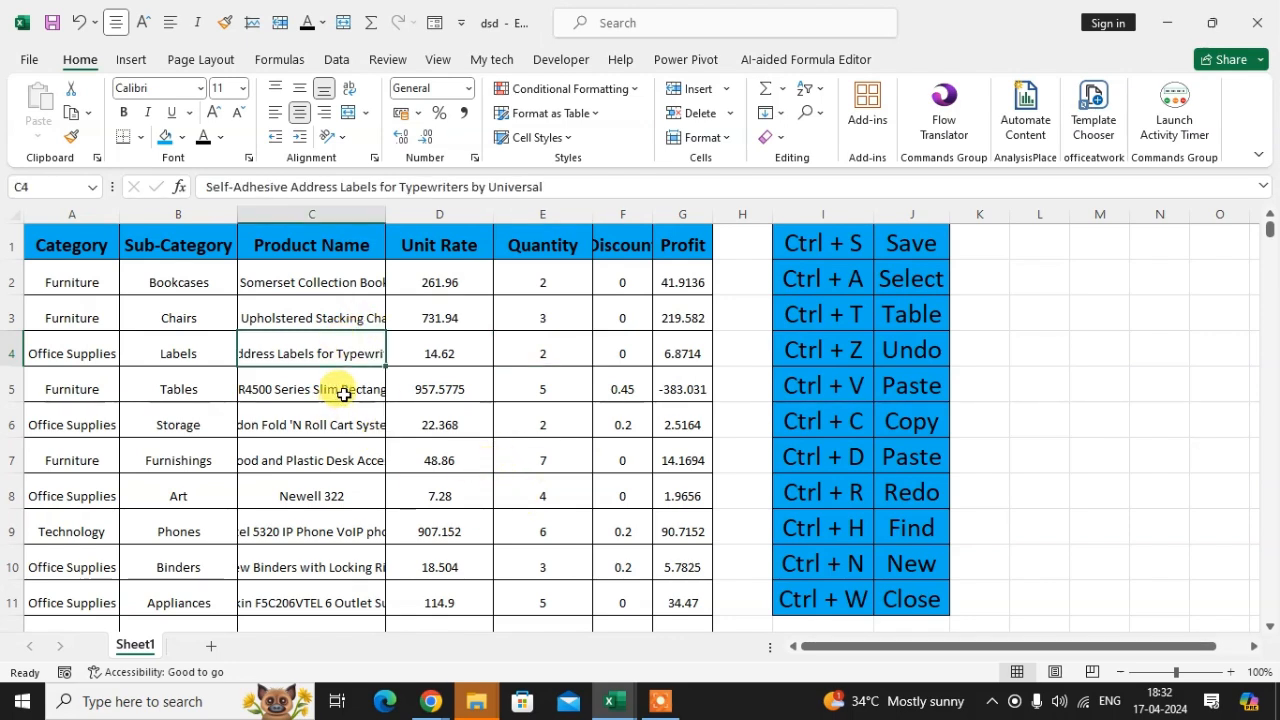
pyautogui.hotkey('ctrl', 'a')
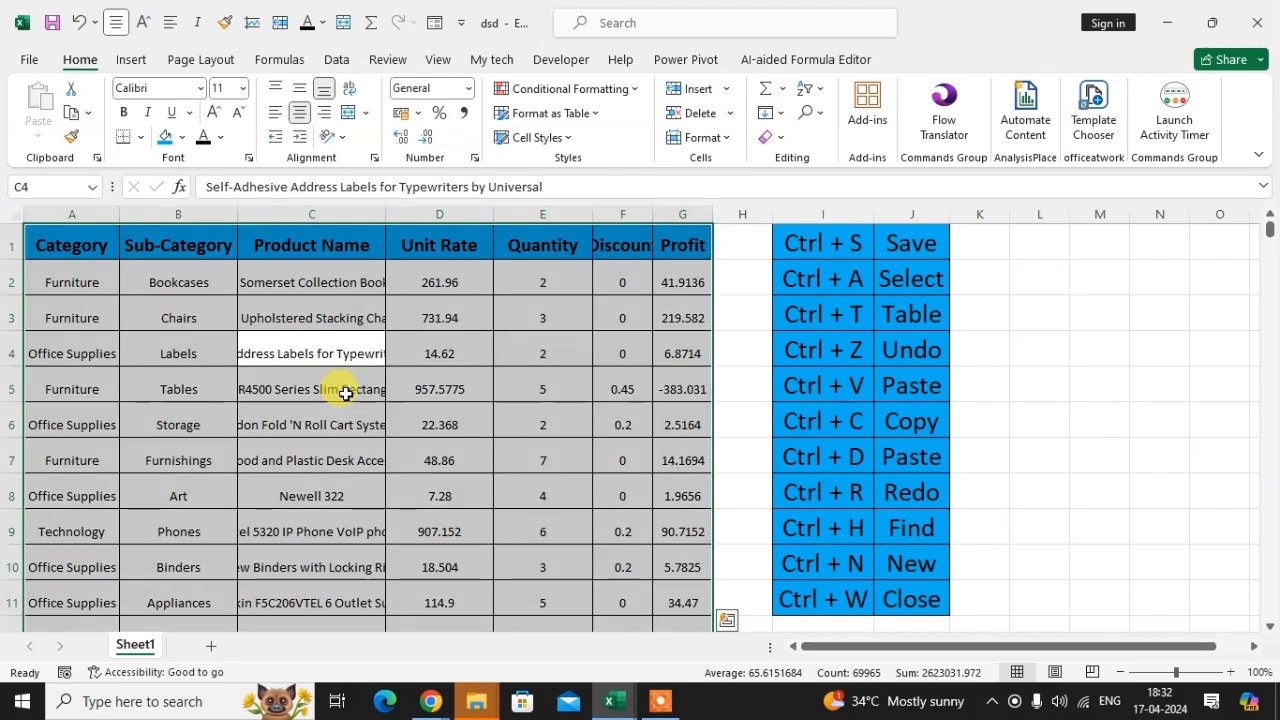
pyautogui.hotkey('ctrl', 't')
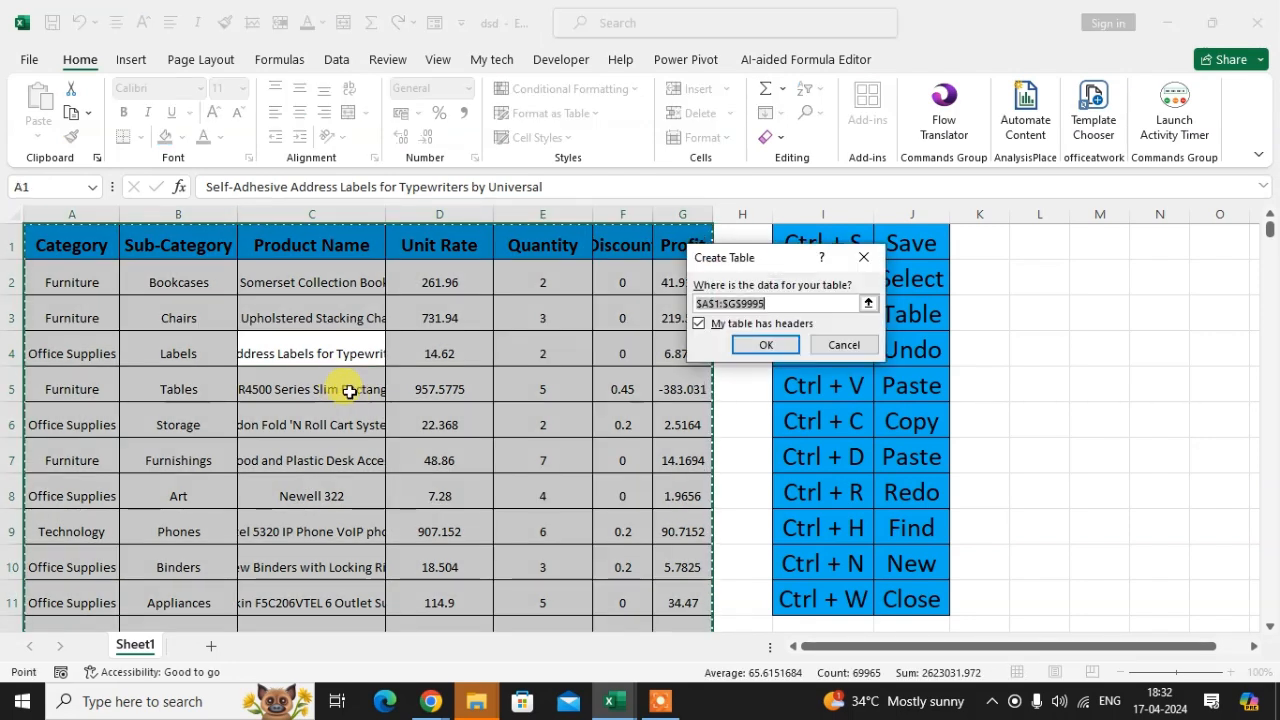
pyautogui.moveTo(650, 316); pyautogui.dragTo(995, 301)
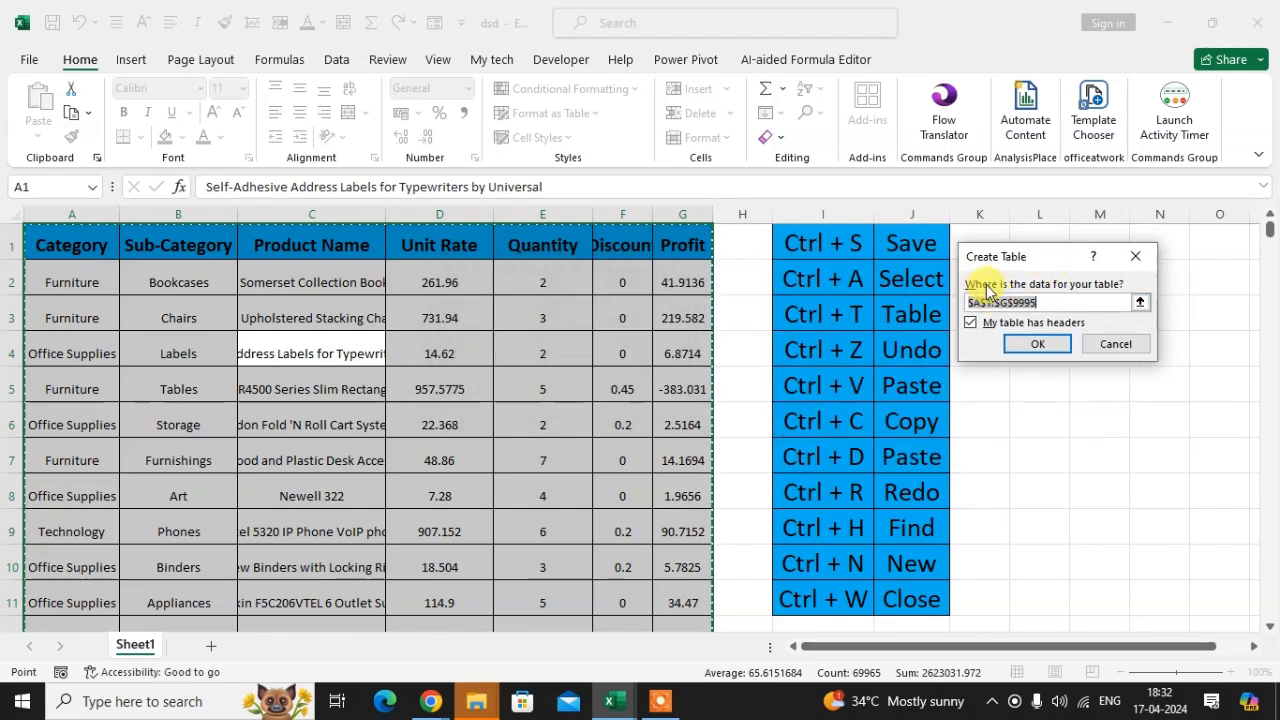
pyautogui.click(1036, 345)
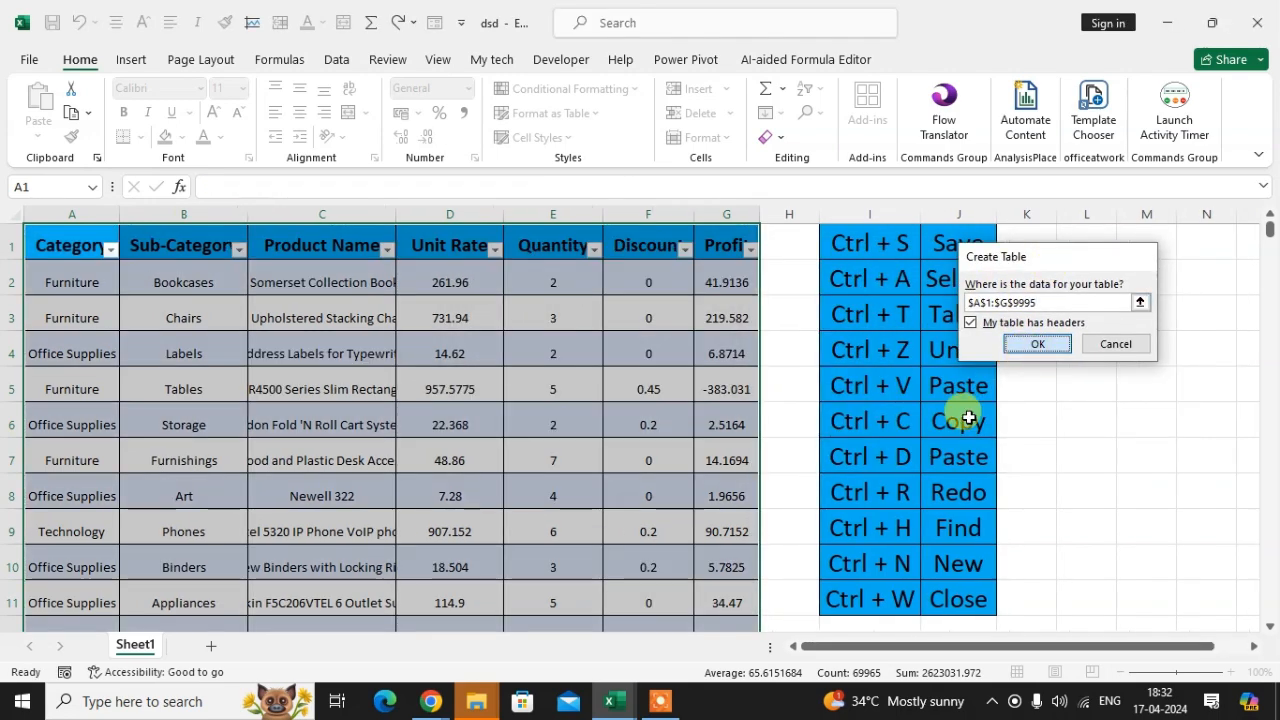
pyautogui.click(450, 312)
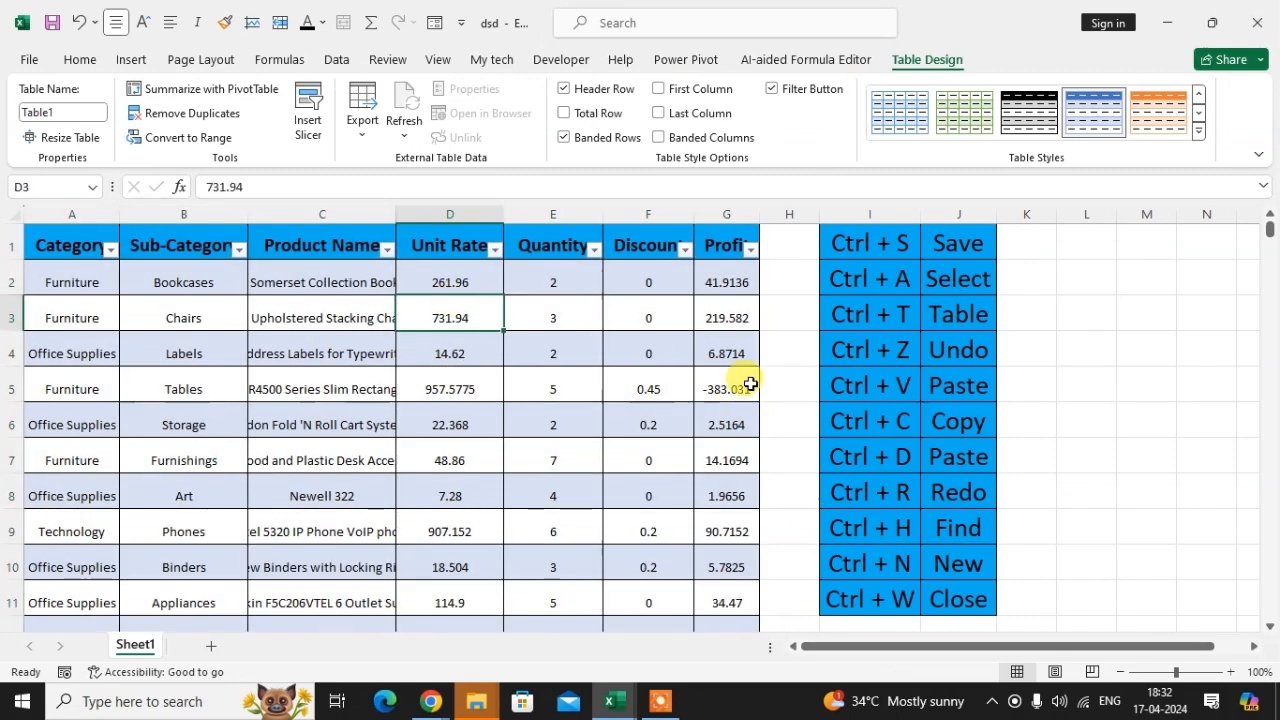
# Step: Undo the table conversion
pyautogui.scroll(-1, 574, 429)
pyautogui.scroll(1, 431, 306)
pyautogui.click(436, 282)
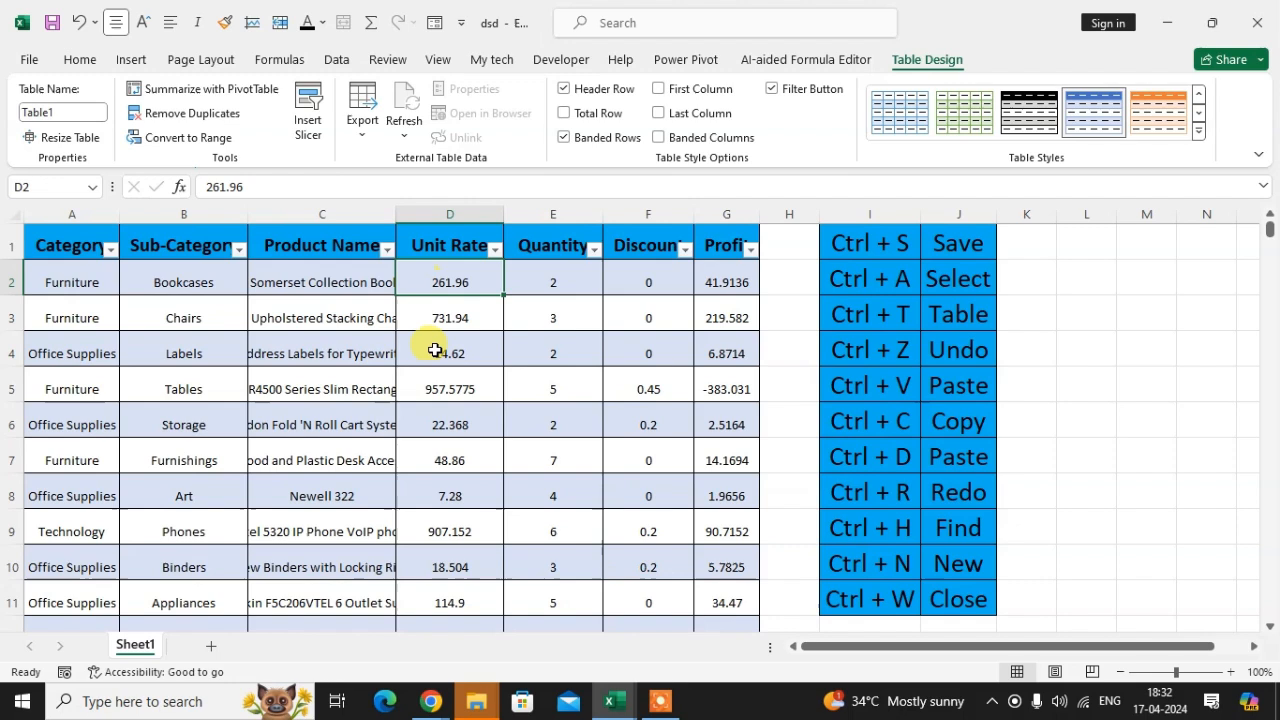
pyautogui.click(229, 312)
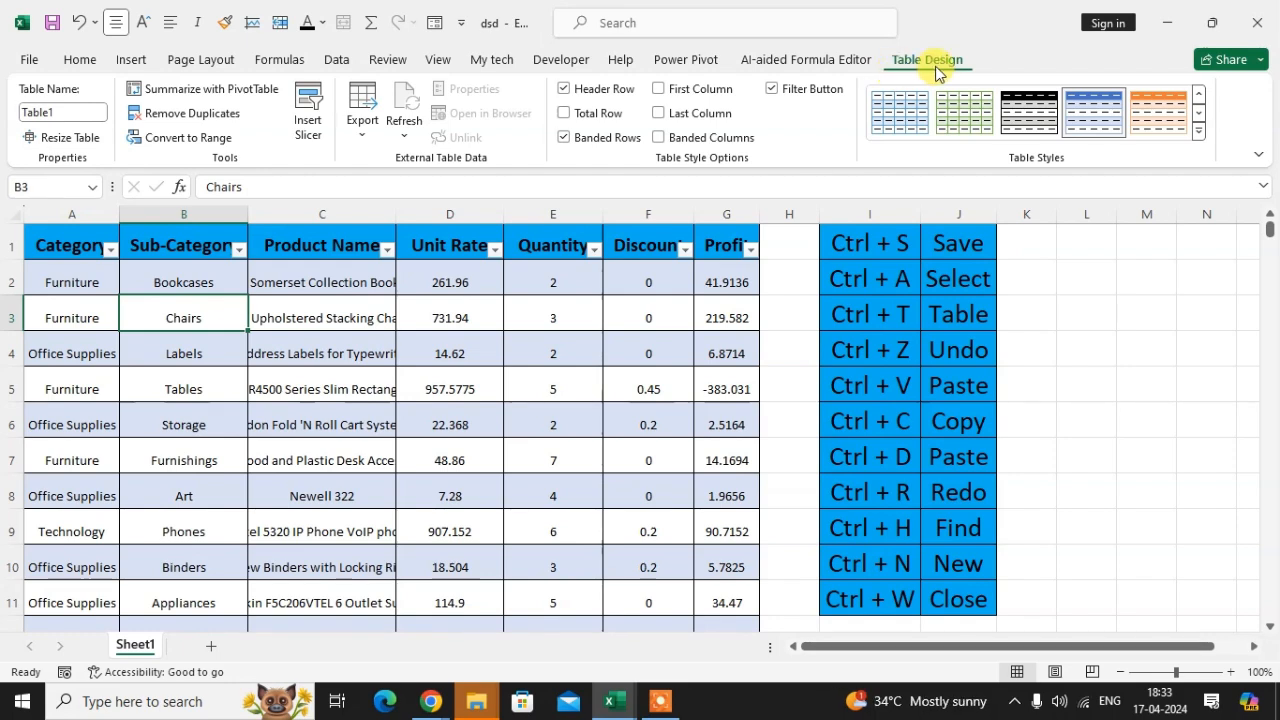
pyautogui.click(537, 360)
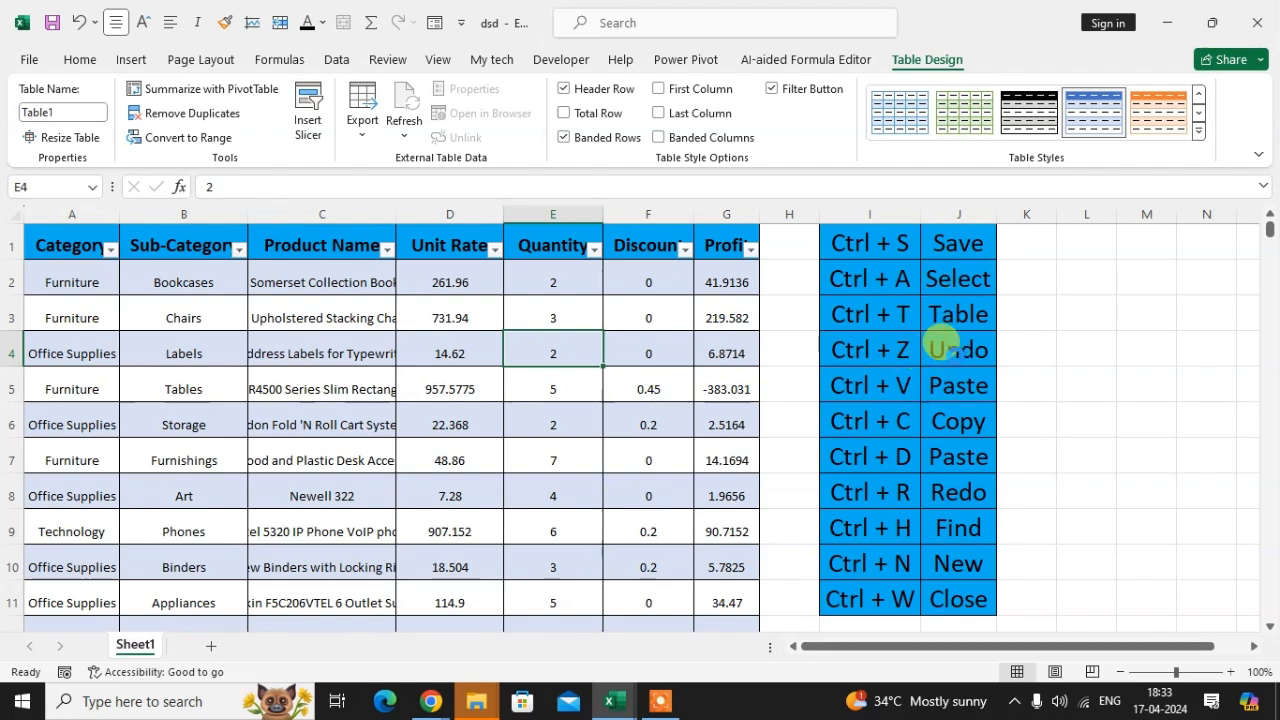
pyautogui.hotkey('ctrl', 'z')
pyautogui.click(596, 345)
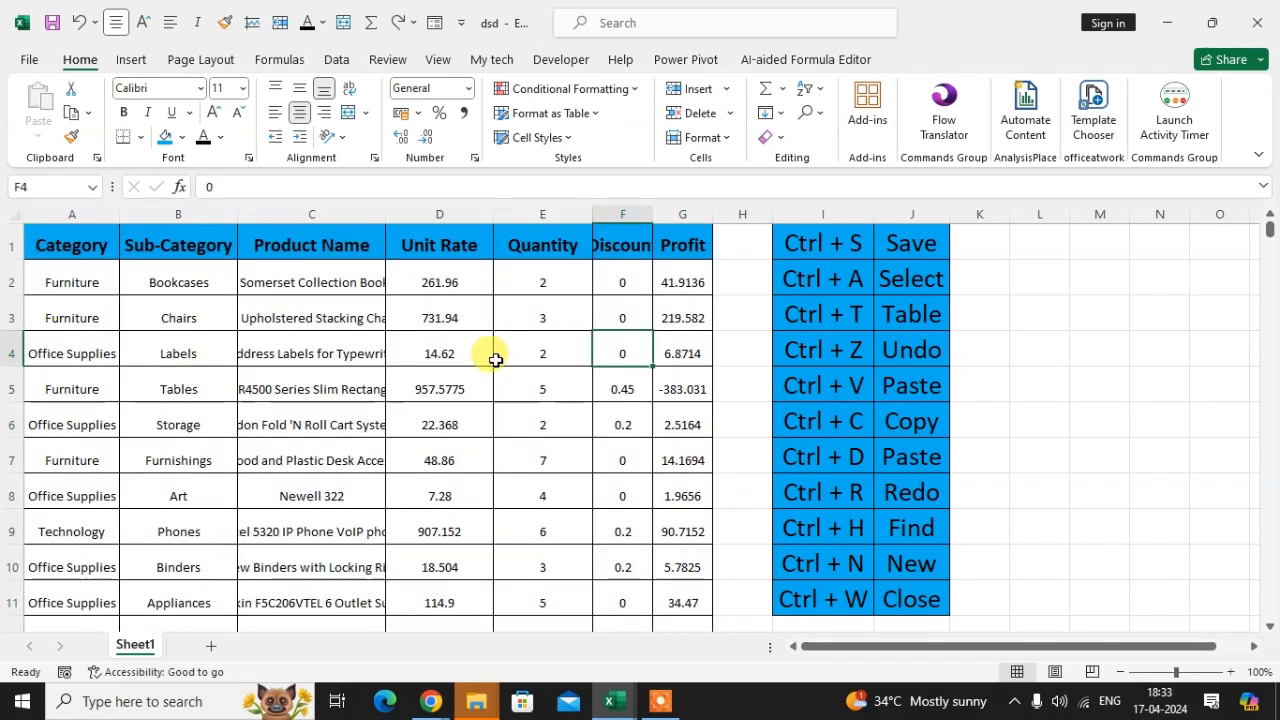
pyautogui.click(289, 338)
pyautogui.click(545, 388)
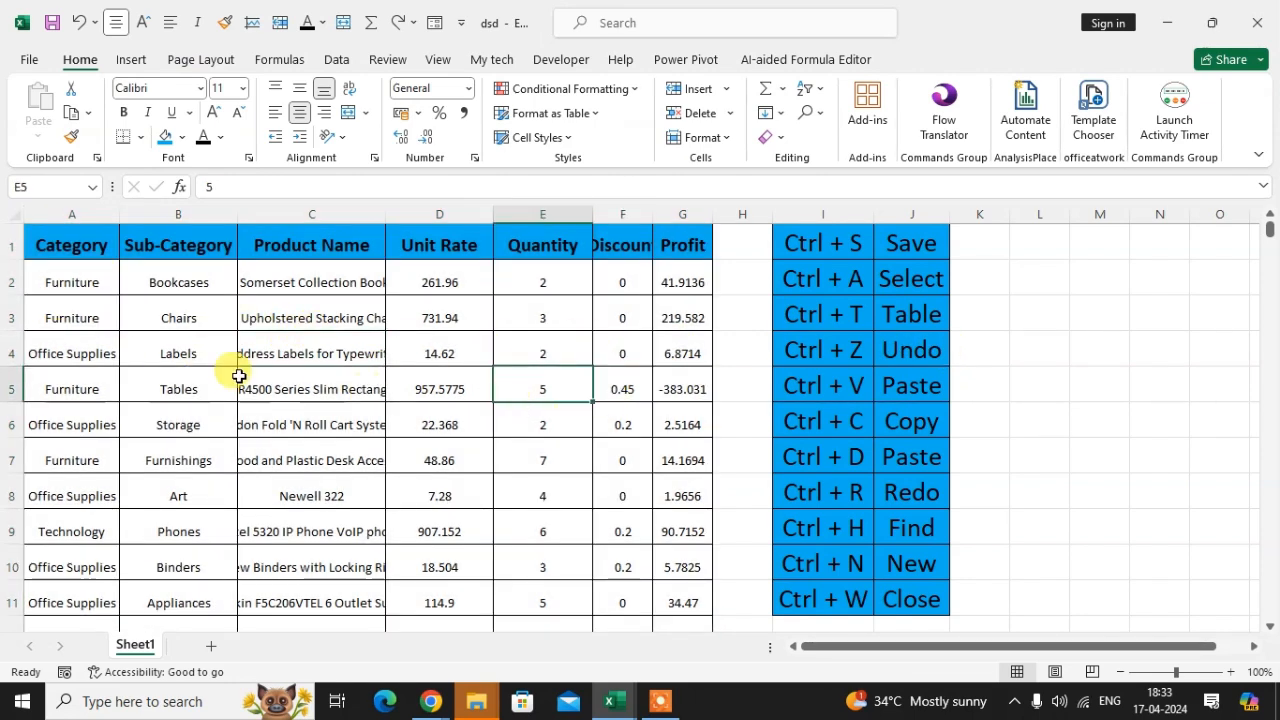
pyautogui.click(610, 386)
pyautogui.click(292, 318)
pyautogui.click(447, 384)
pyautogui.click(530, 320)
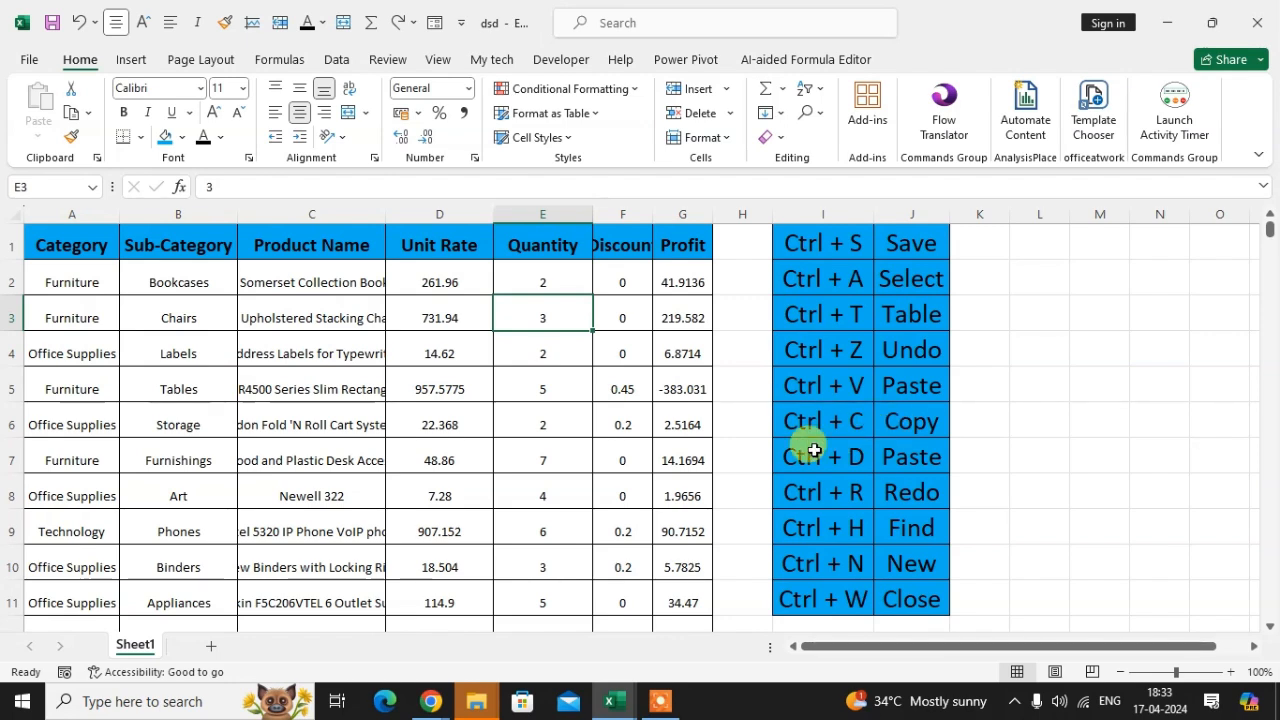
pyautogui.click(378, 306)
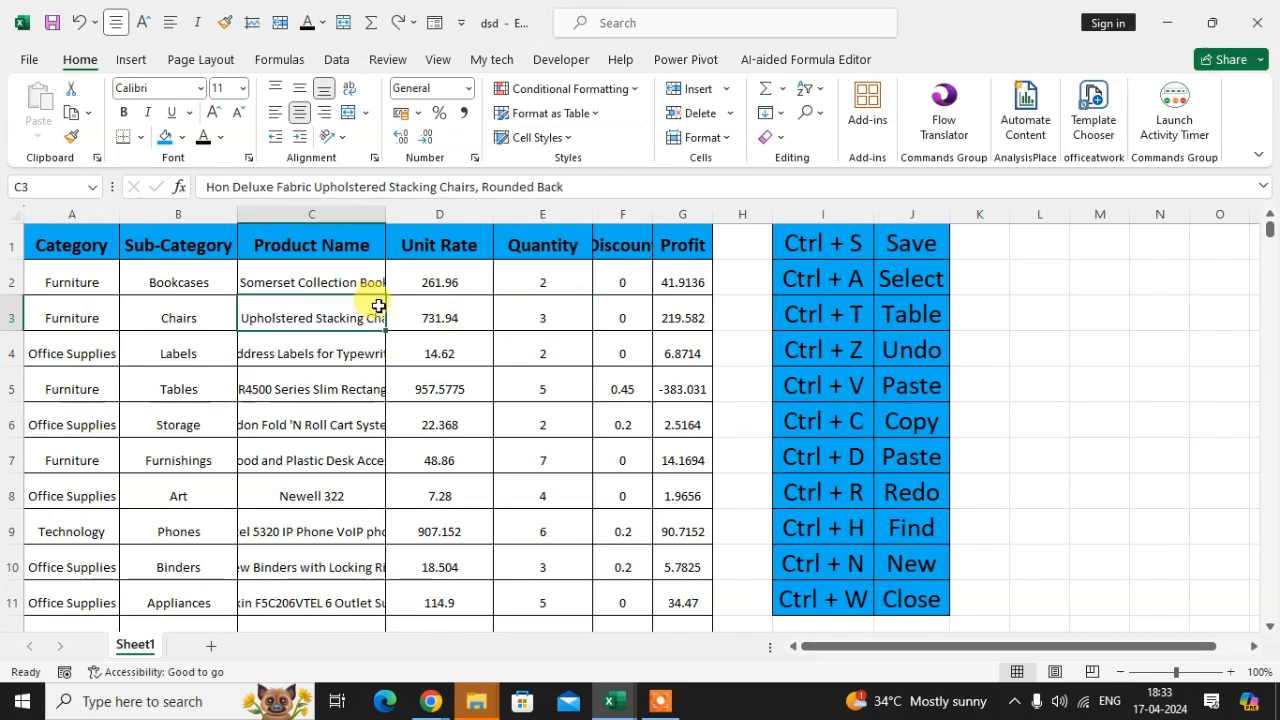
pyautogui.moveTo(165, 272); pyautogui.dragTo(430, 488)
pyautogui.click(257, 306)
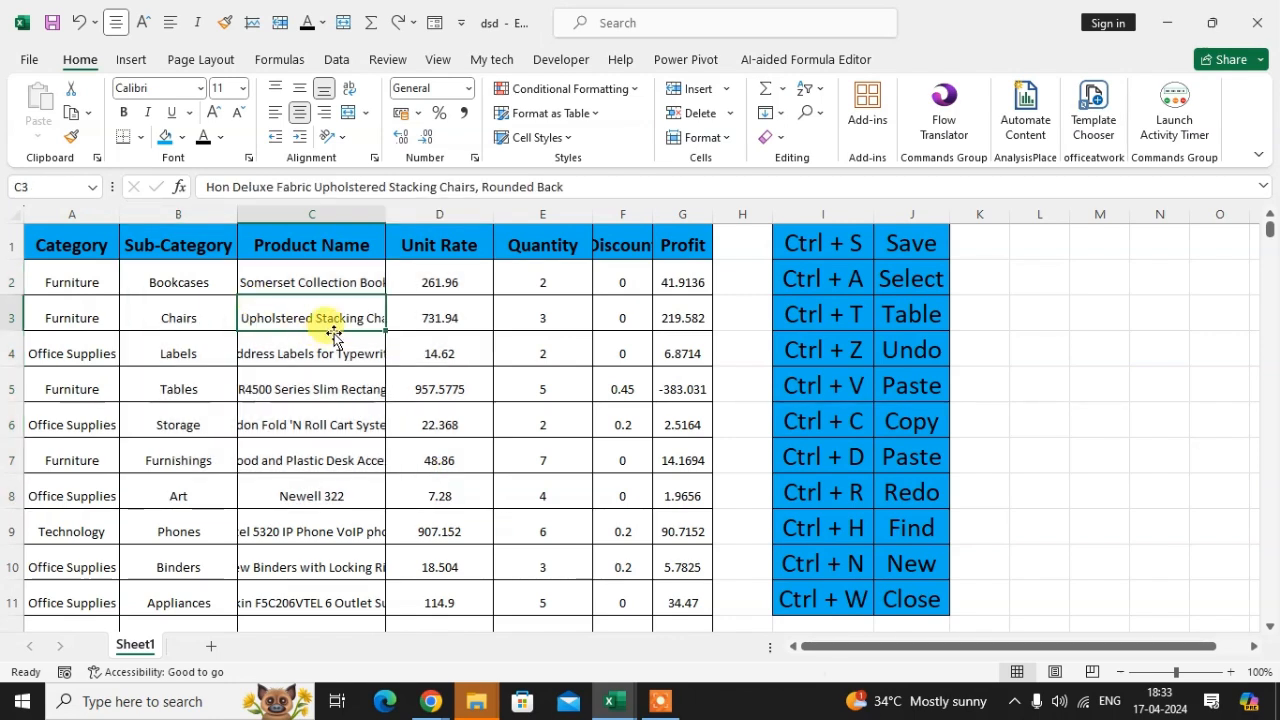
# Step: Copy the whole data range, paste it starting at cell L1, and undo the paste
pyautogui.hotkey('ctrl', 'a')
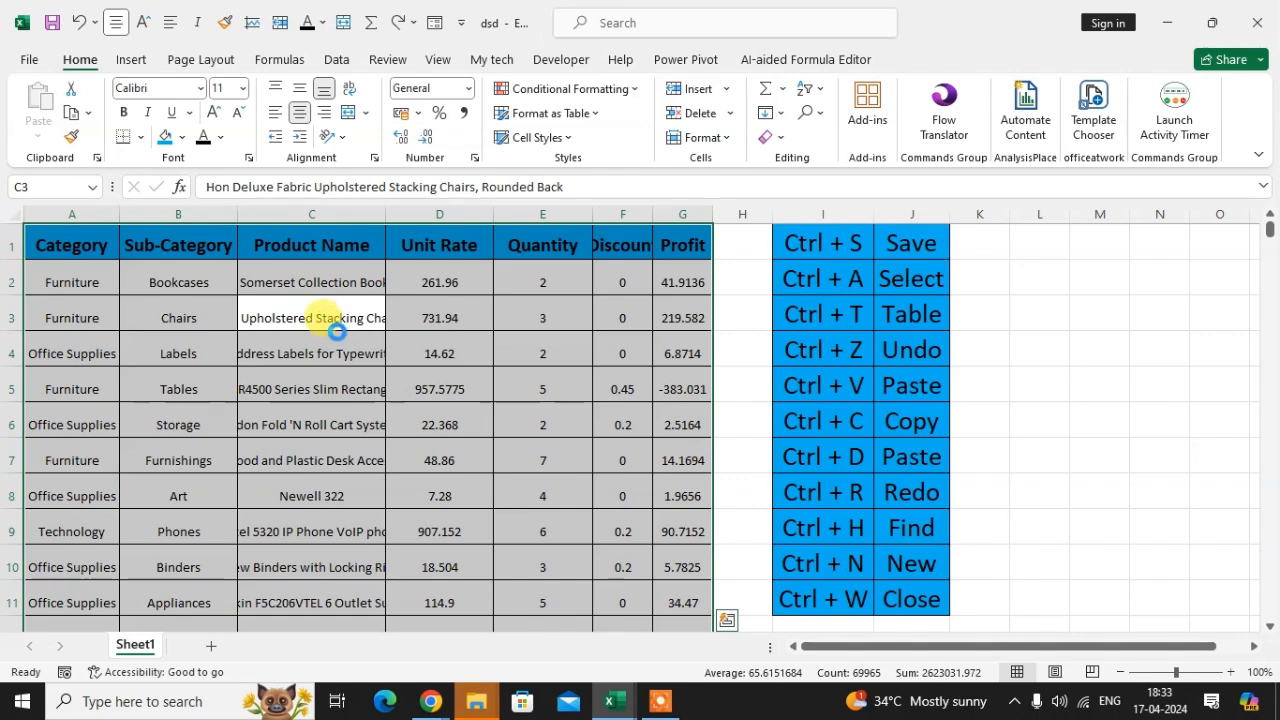
pyautogui.hotkey('ctrl', 'c')
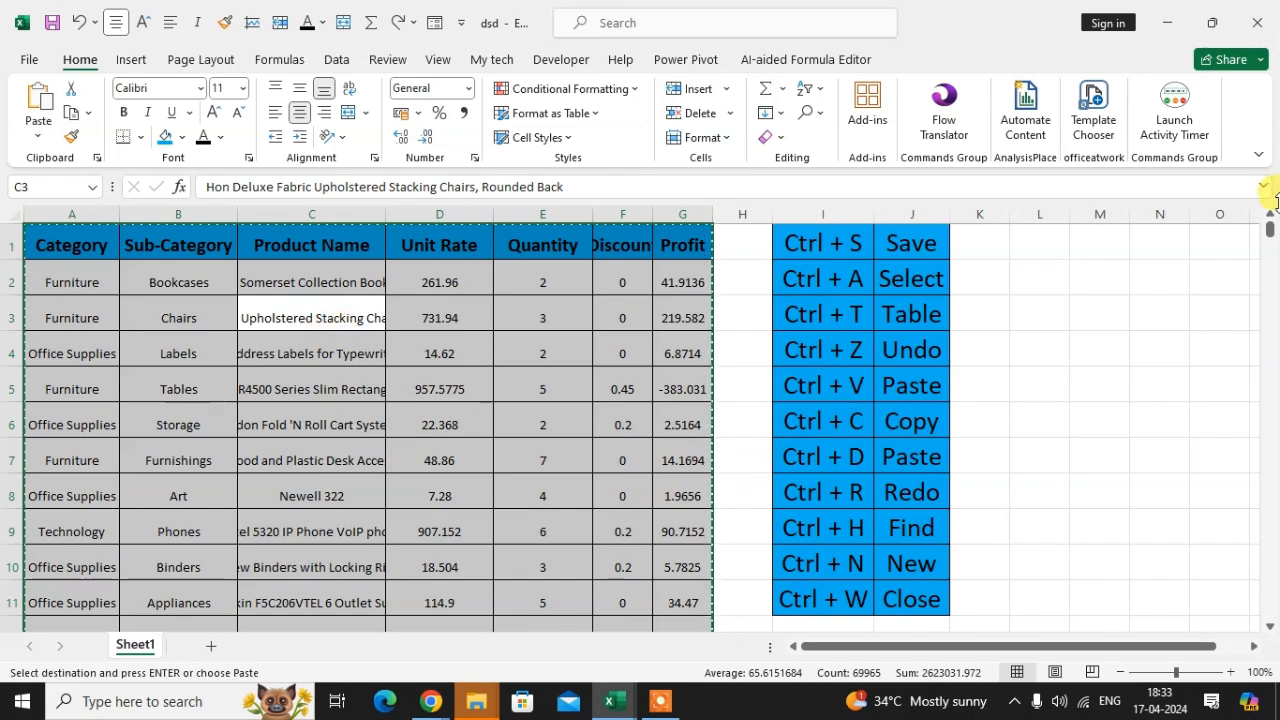
pyautogui.click(1024, 241)
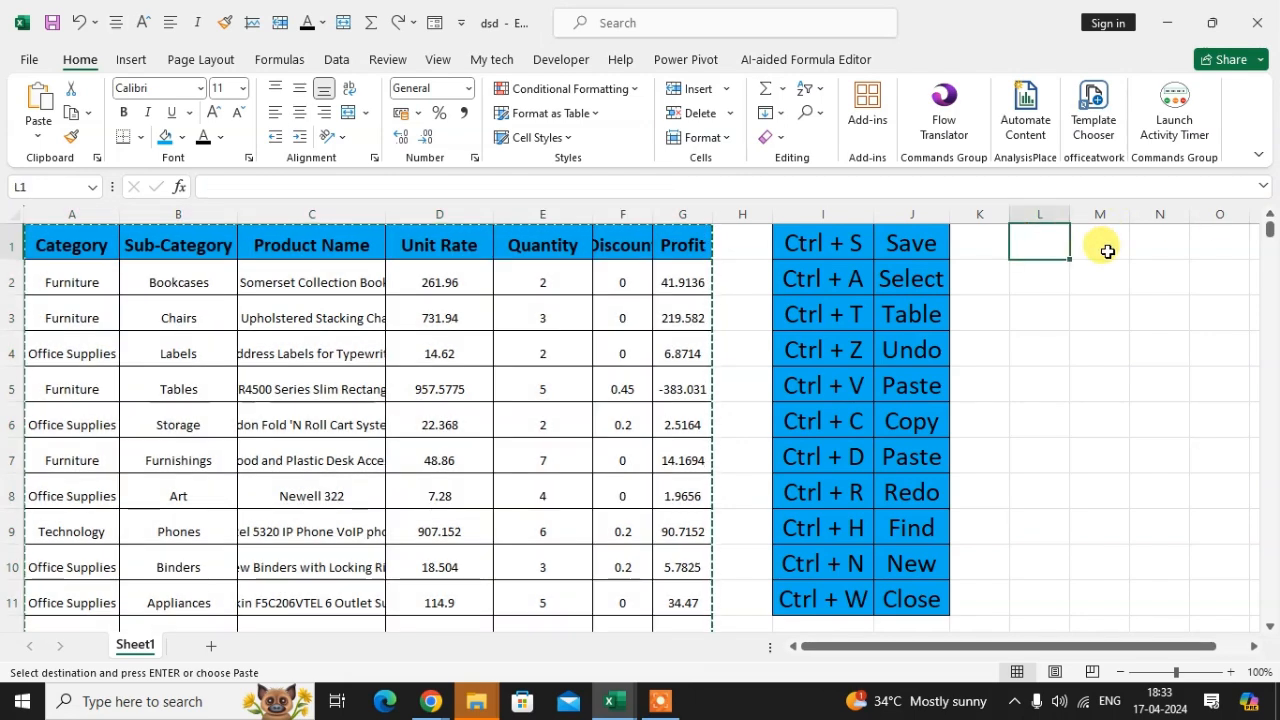
pyautogui.hotkey('ctrl', 'v')
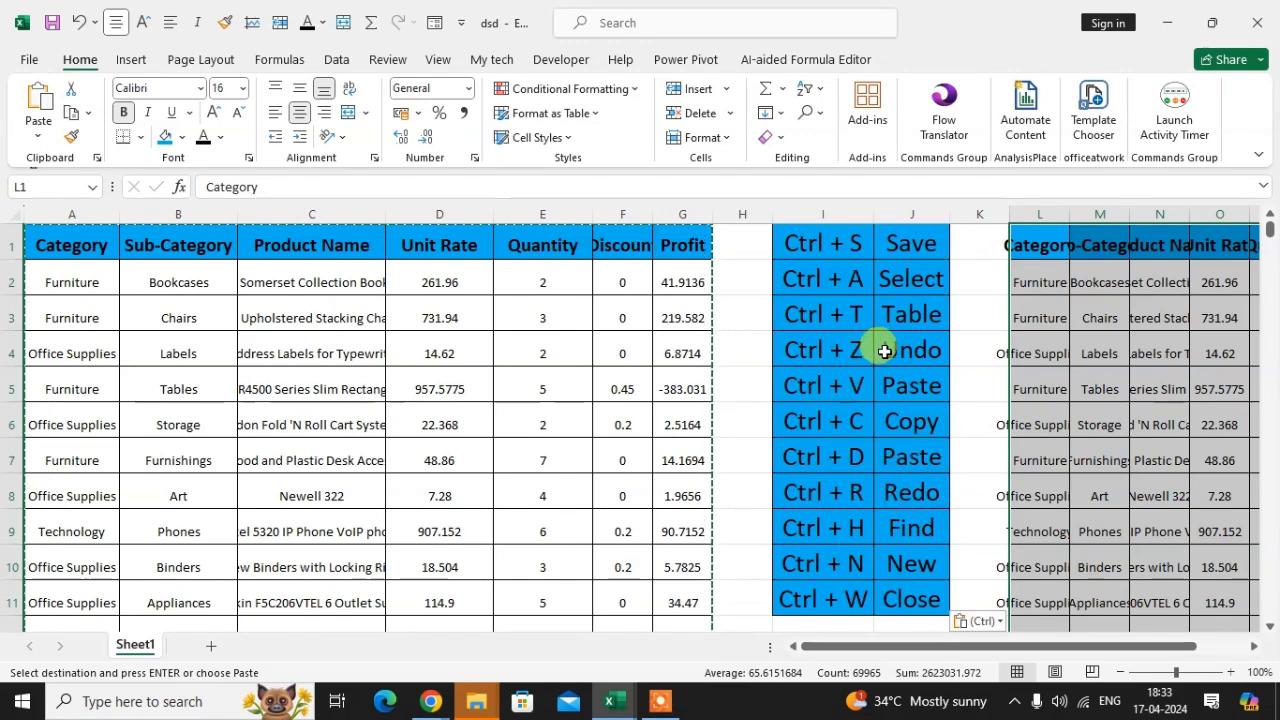
pyautogui.hotkey('ctrl', 'z')
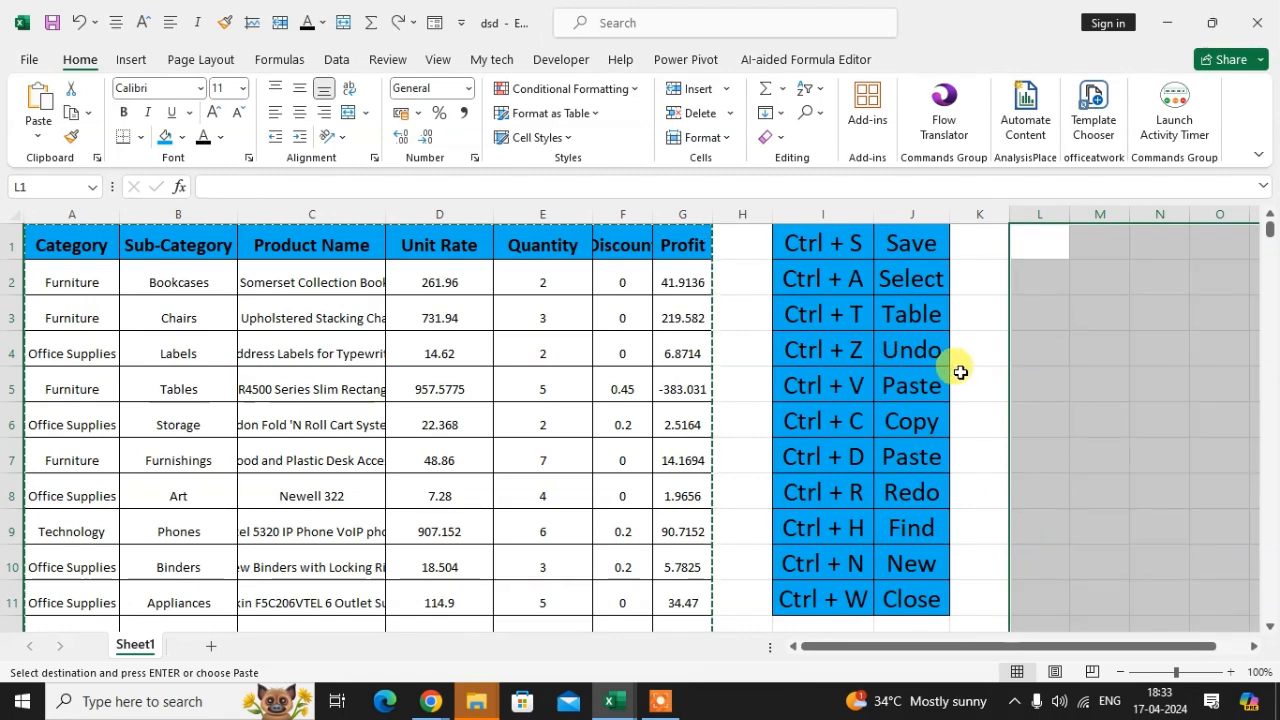
pyautogui.press('Escape')
pyautogui.click(1039, 385)
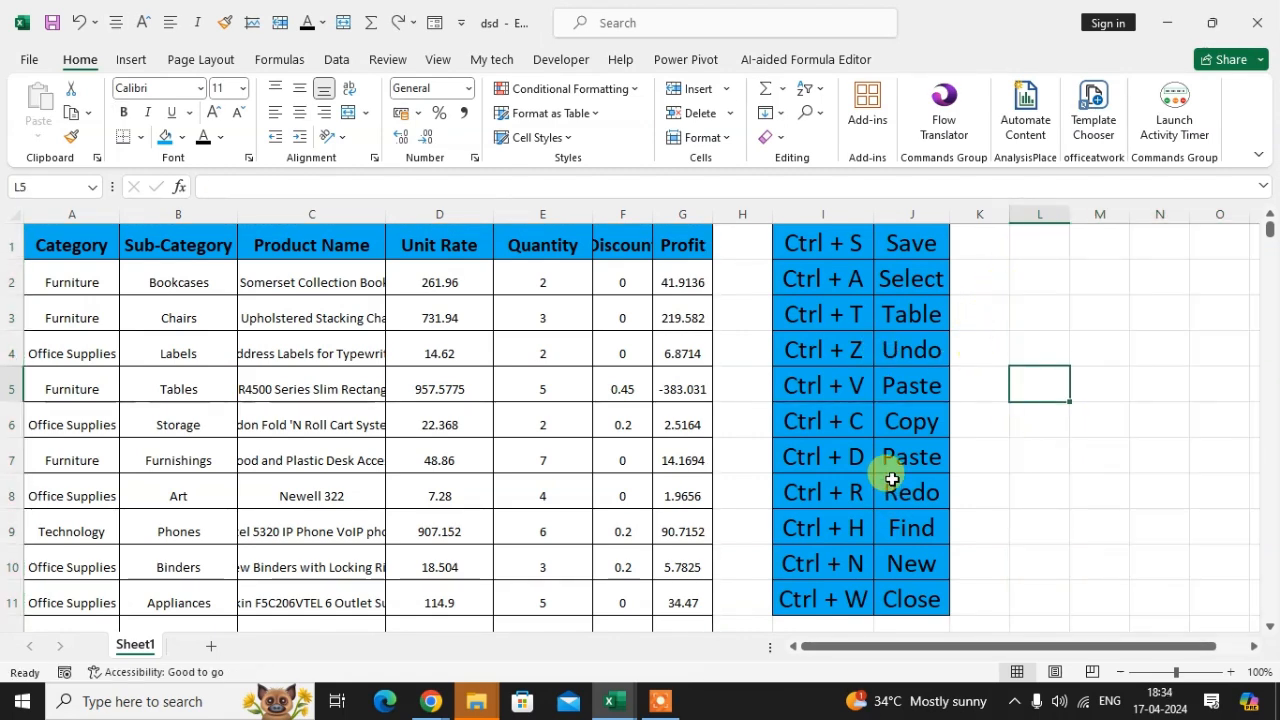
pyautogui.click(897, 425)
pyautogui.click(826, 457)
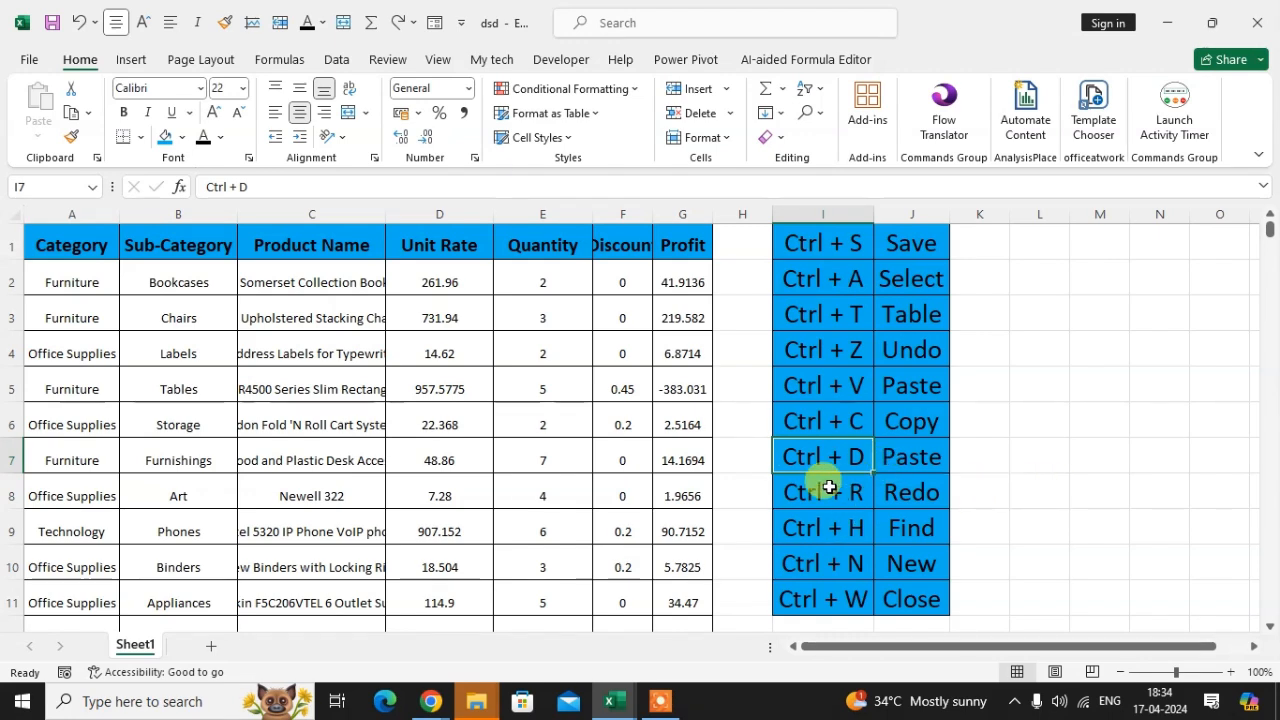
# Step: Copy the Sub-Category entries B2:B10, paste them starting at cell L1, and widen column L
pyautogui.click(195, 290)
pyautogui.moveTo(190, 320); pyautogui.dragTo(203, 571)
pyautogui.hotkey('ctrl', 'c')
pyautogui.click(1029, 251)
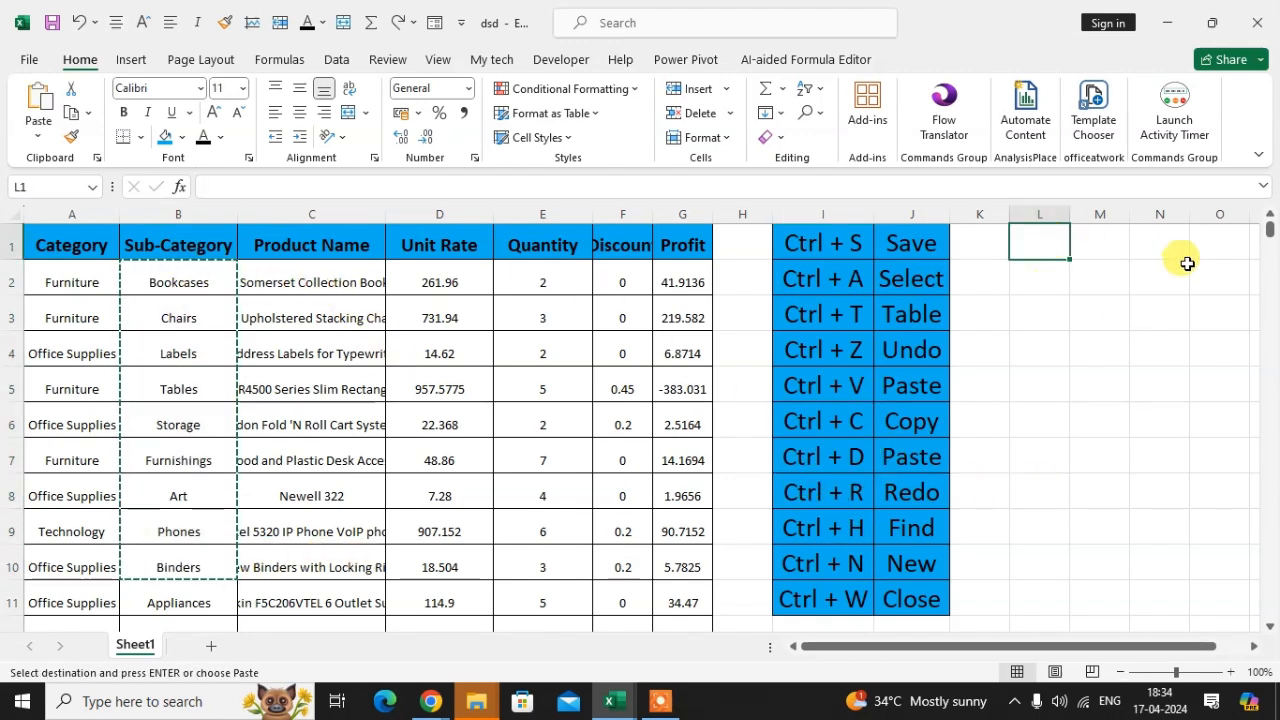
pyautogui.hotkey('ctrl', 'v')
pyautogui.moveTo(1069, 212); pyautogui.dragTo(1163, 212)
pyautogui.click(1115, 390)
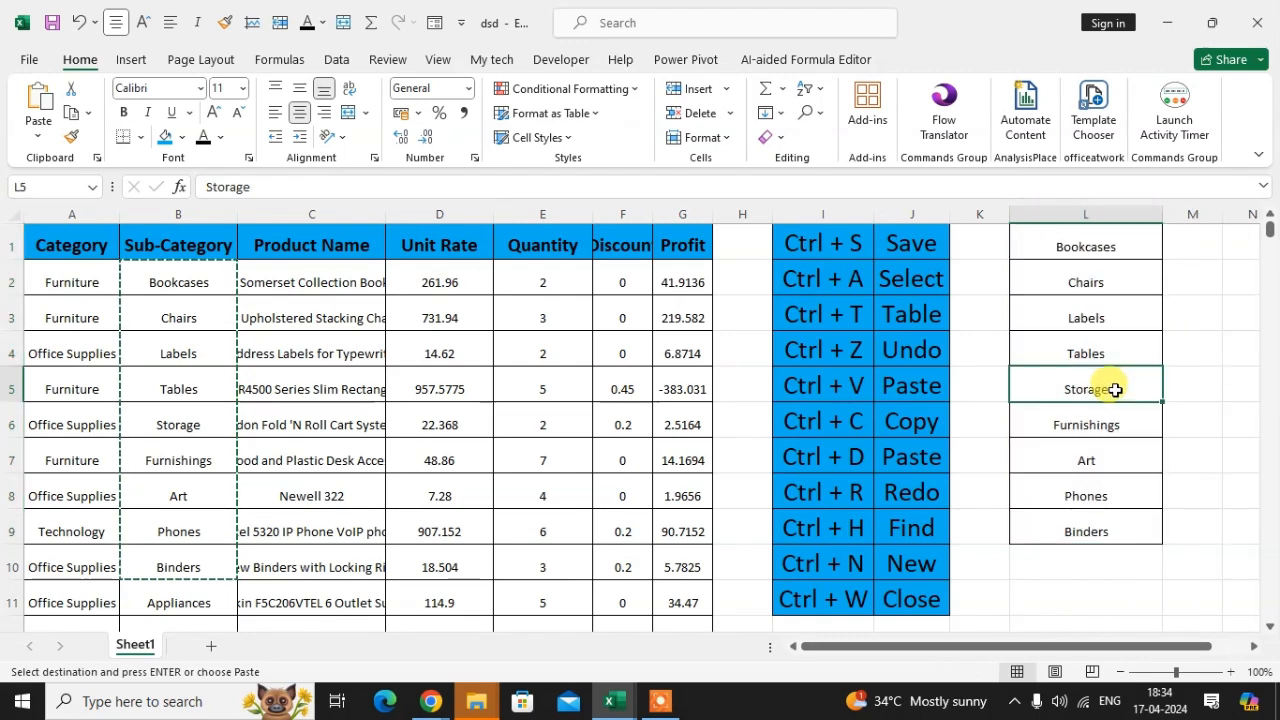
pyautogui.click(1106, 238)
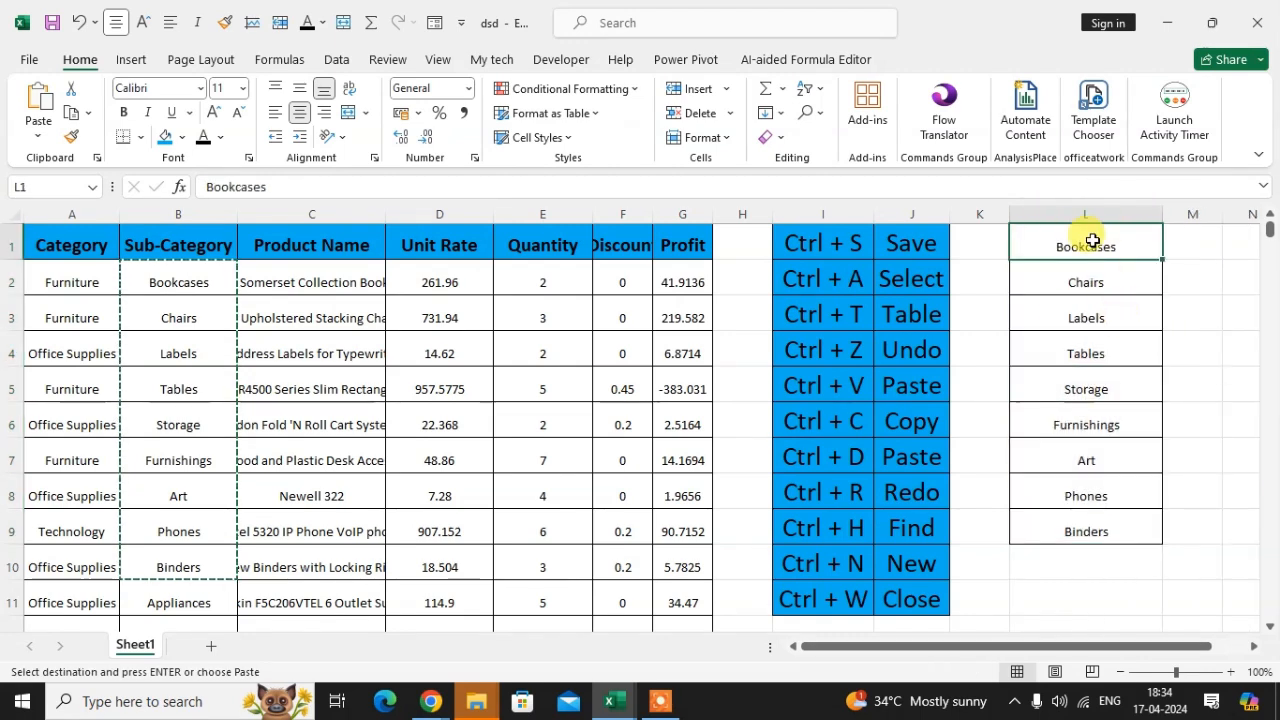
pyautogui.moveTo(1106, 274); pyautogui.dragTo(1103, 541)
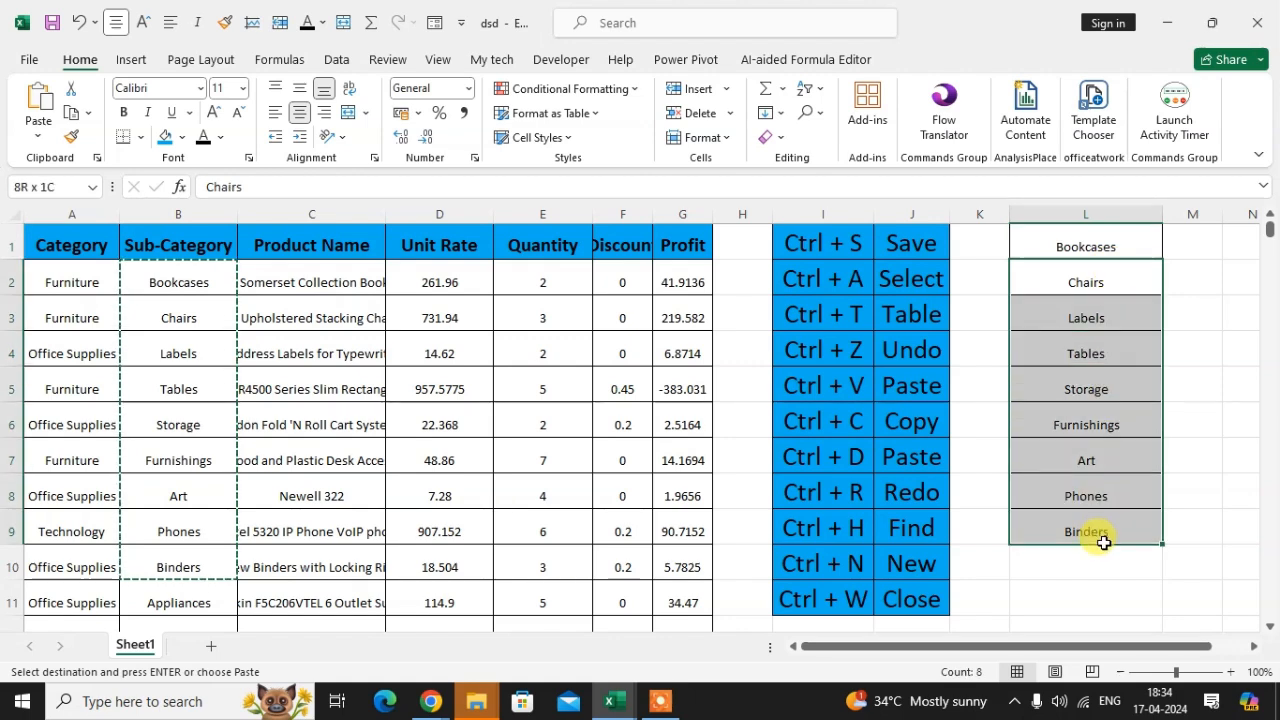
pyautogui.click(1112, 256)
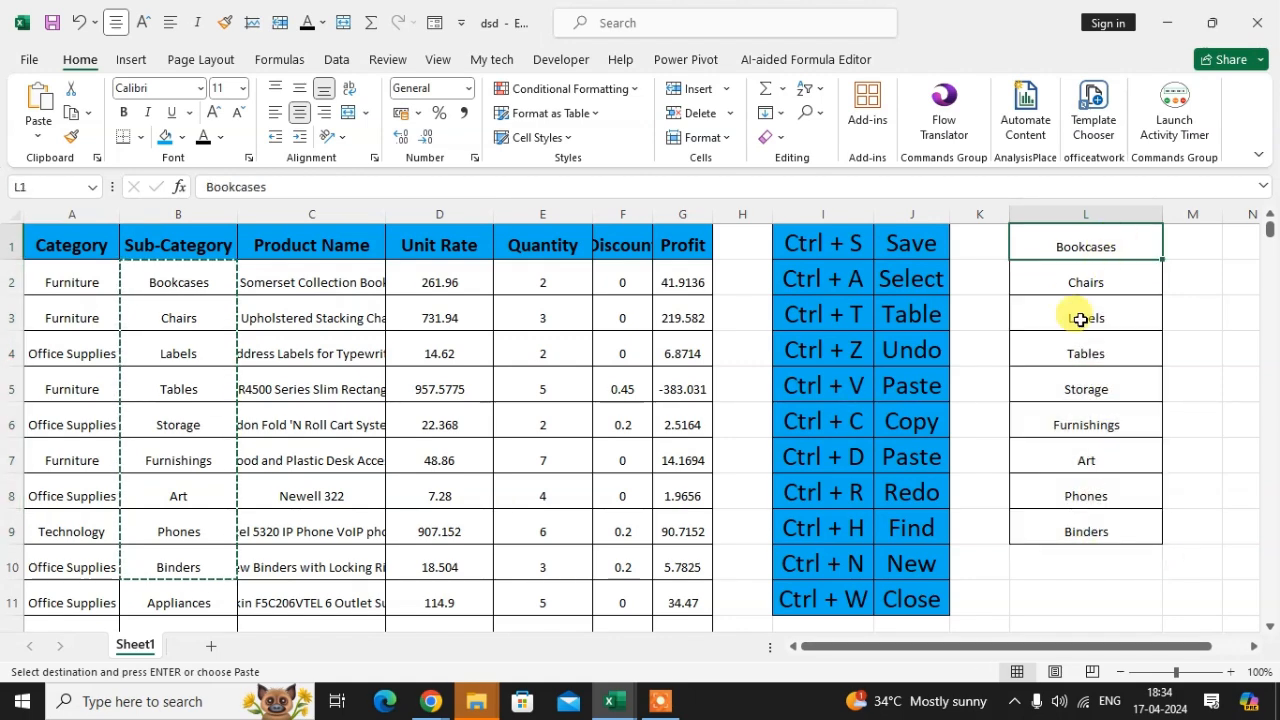
pyautogui.hotkey('ctrl', 'c')
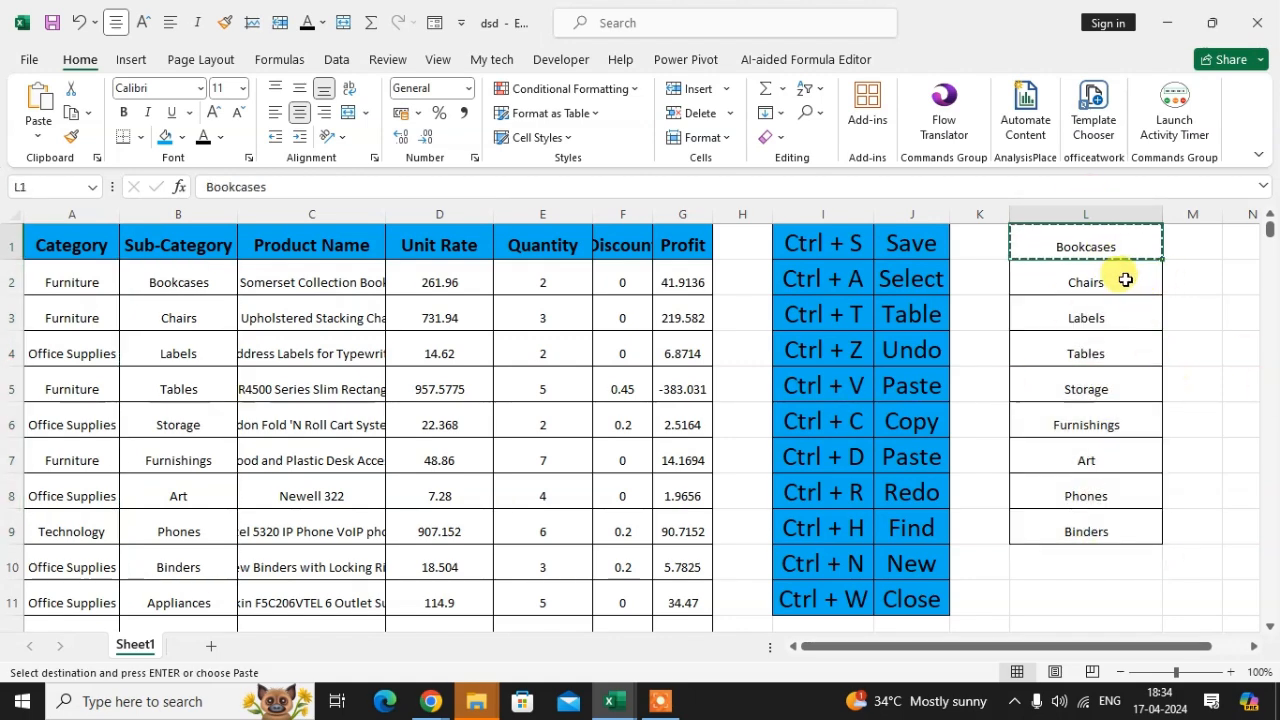
pyautogui.moveTo(1125, 280); pyautogui.dragTo(1131, 517)
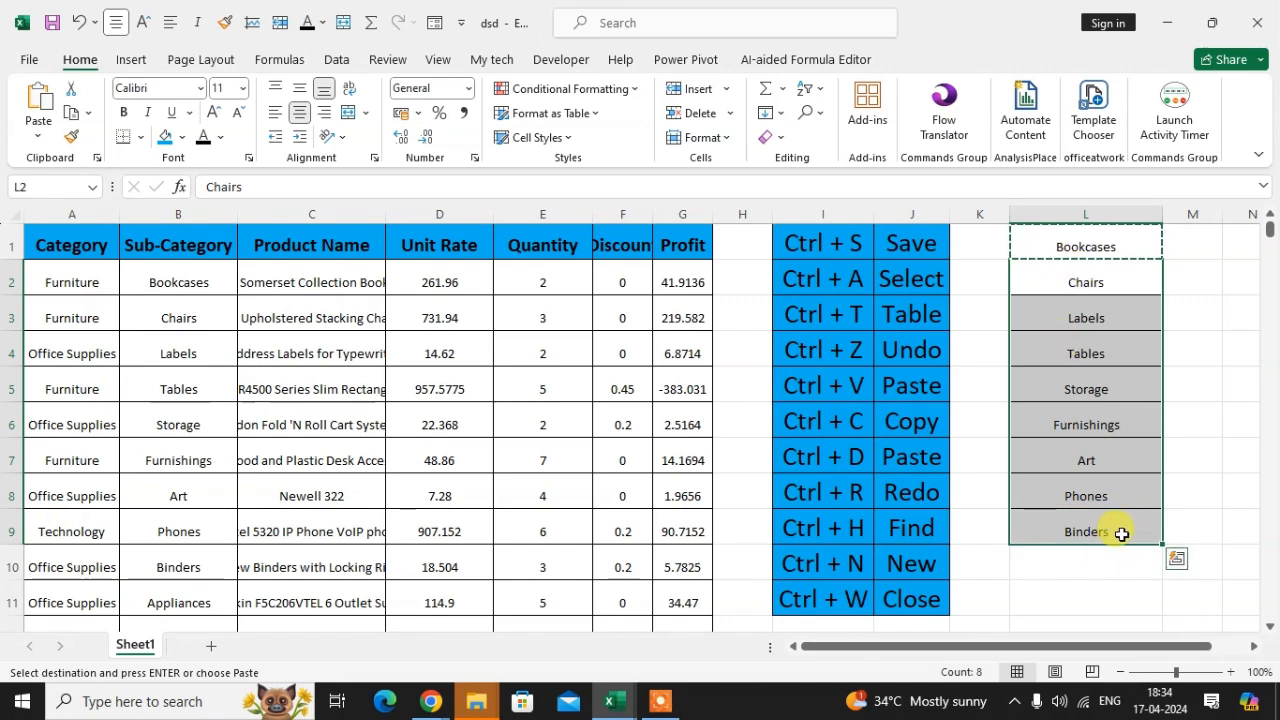
pyautogui.click(1134, 484)
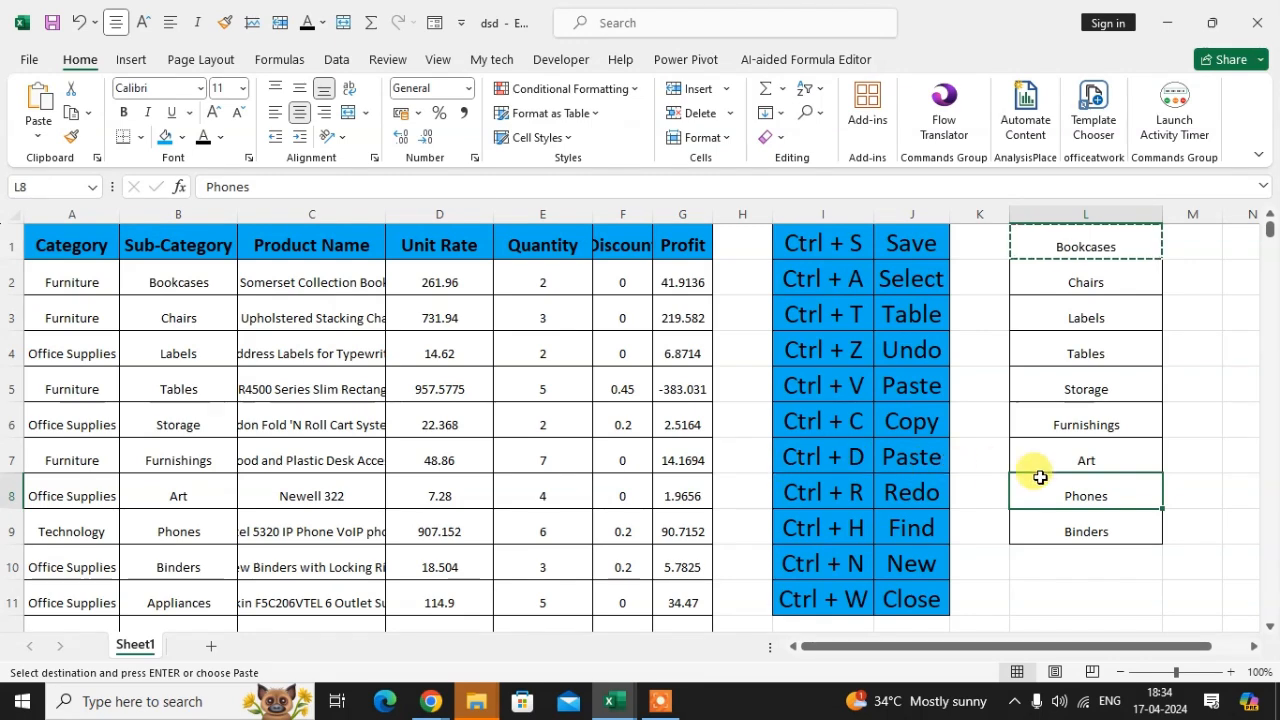
pyautogui.press('Escape')
# Step: Copy the Bookcases entry in L1 into L2:L9, then undo the pasted changes in column L
pyautogui.click(1108, 249)
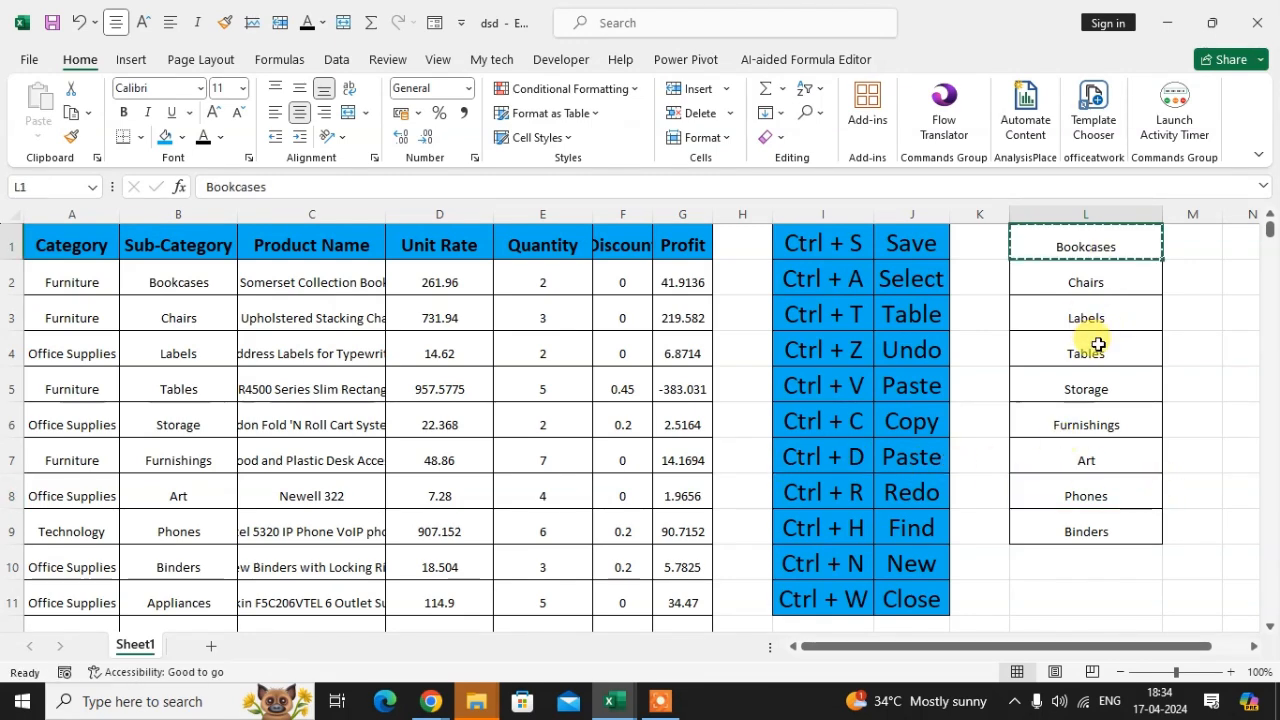
pyautogui.hotkey('ctrl', 'c')
pyautogui.moveTo(1136, 303); pyautogui.dragTo(1132, 538)
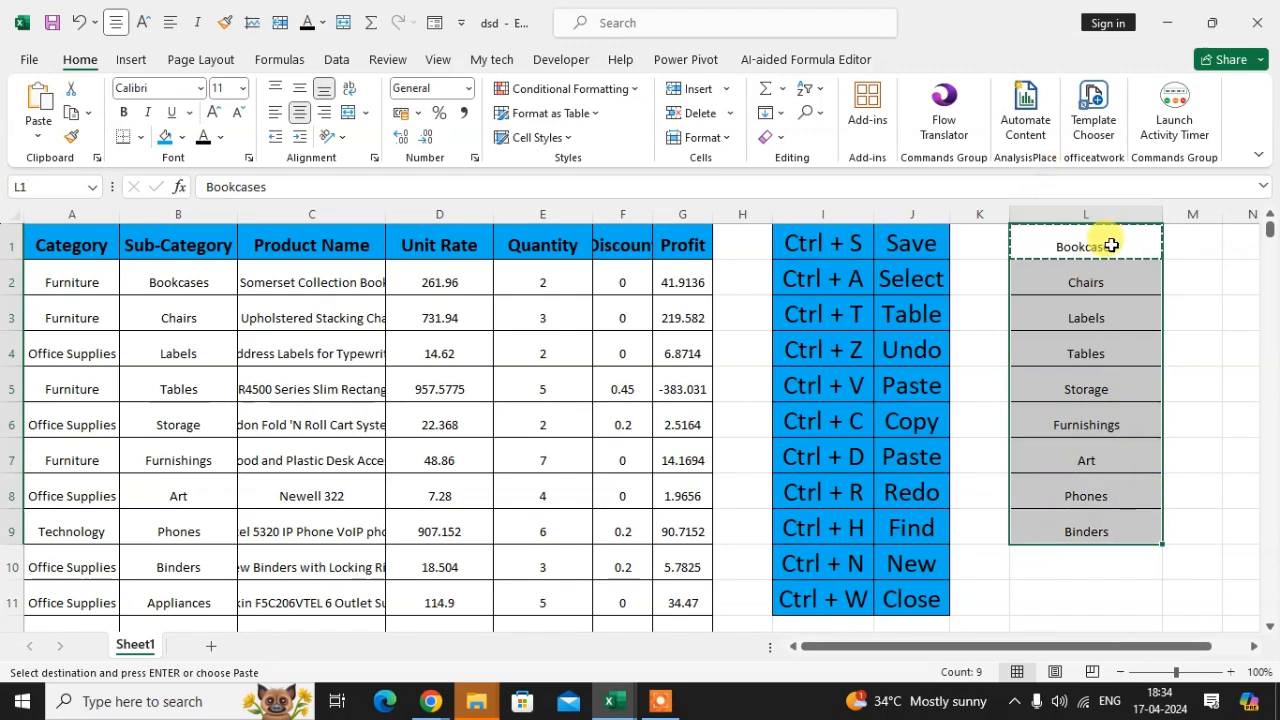
pyautogui.press('Return')
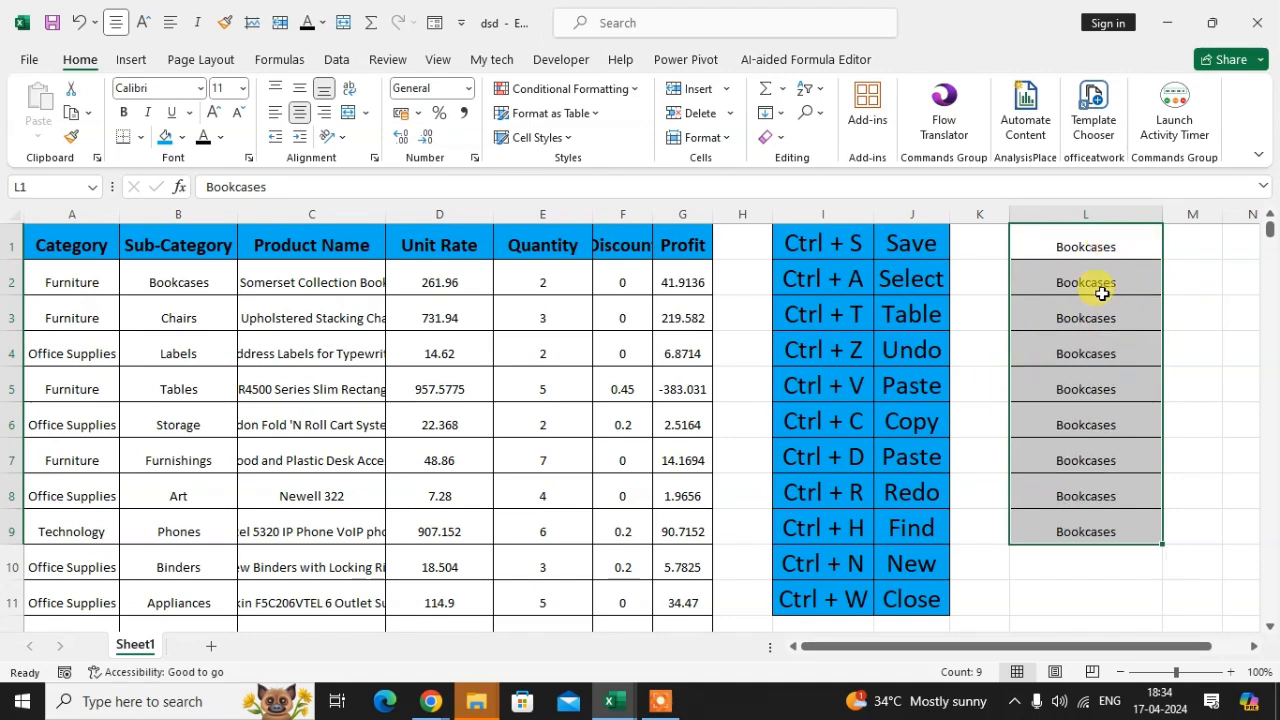
pyautogui.click(1110, 386)
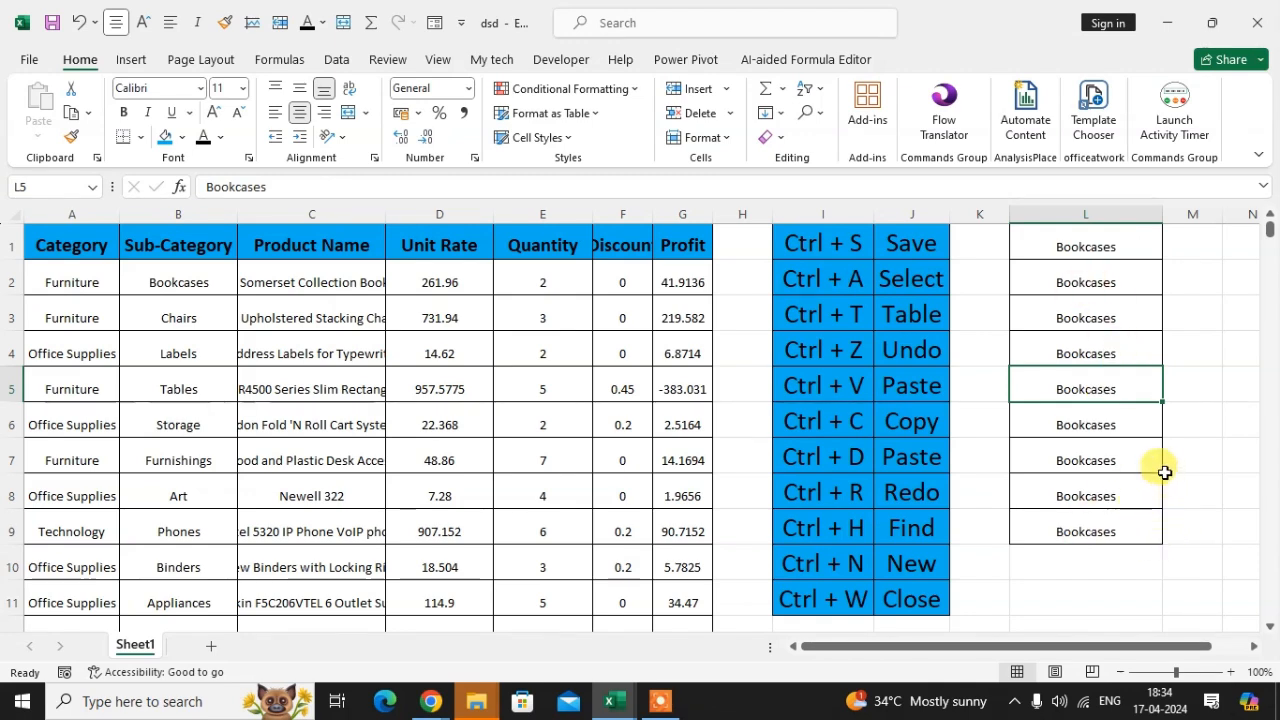
pyautogui.hotkey('ctrl', 'z')
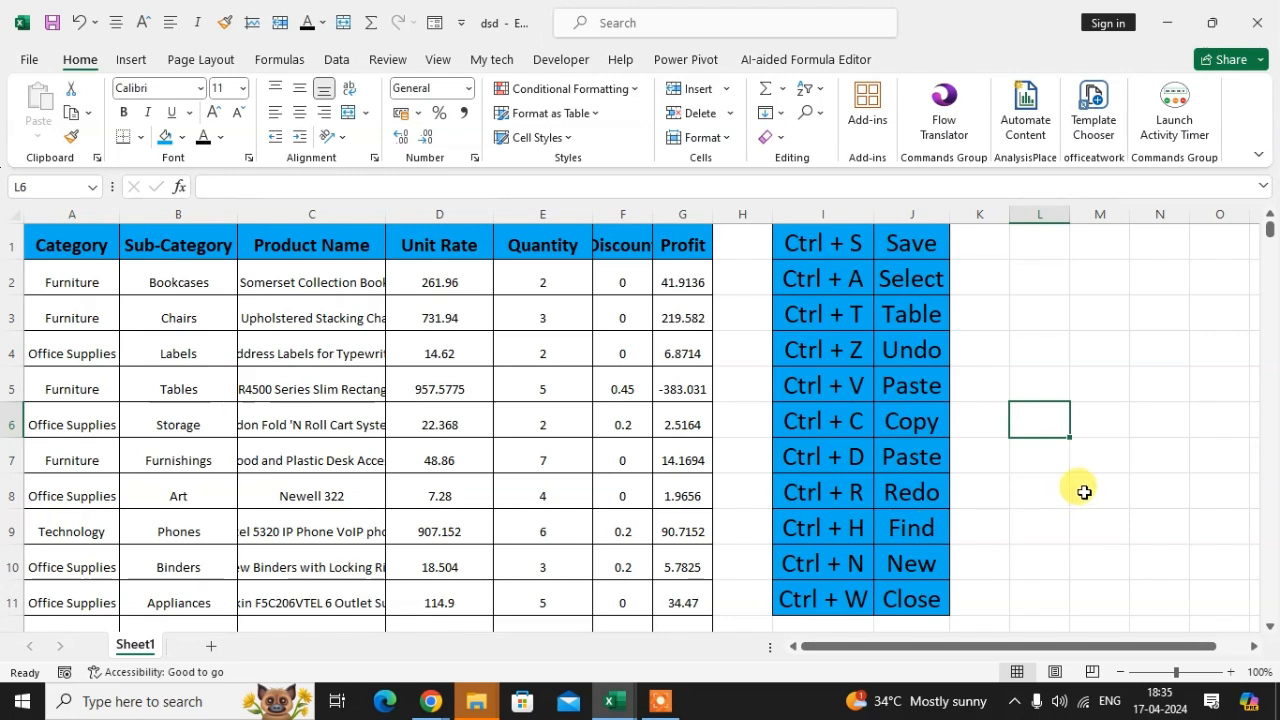
# Step: Use Find to search the sheet for chairs, jump to the match, and close the Find dialog
pyautogui.hotkey('ctrl', 'h')
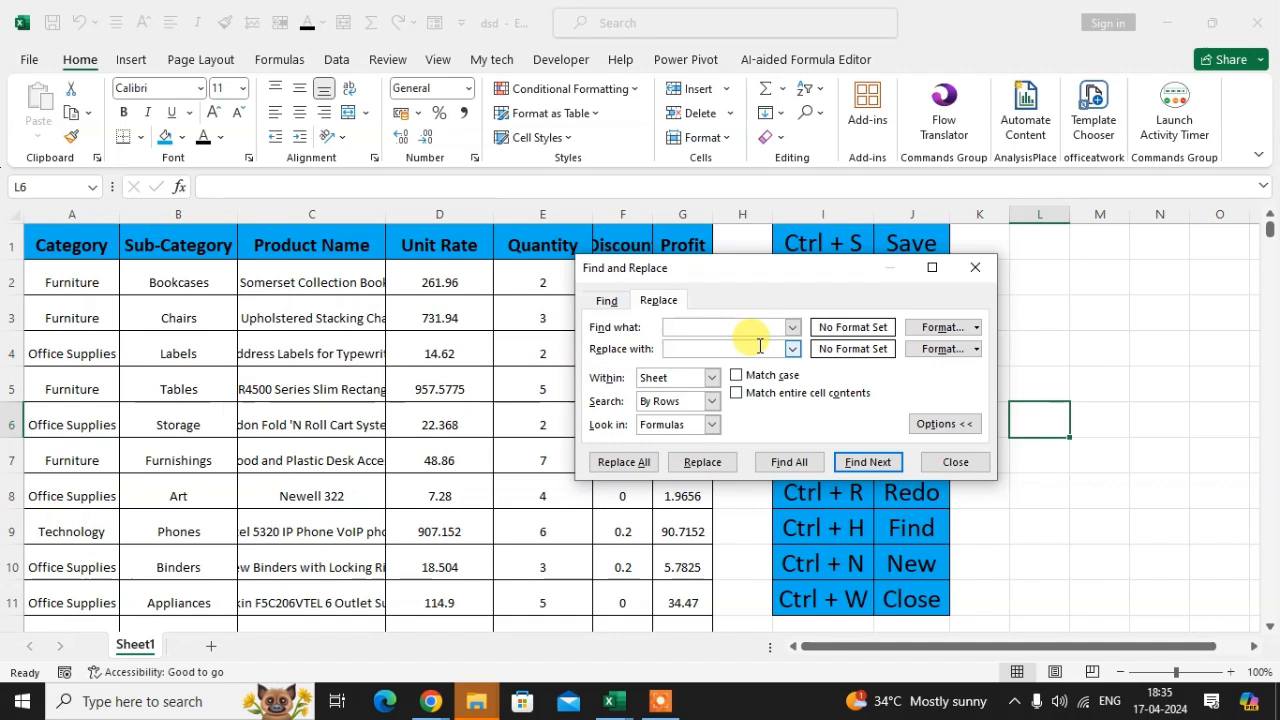
pyautogui.click(606, 301)
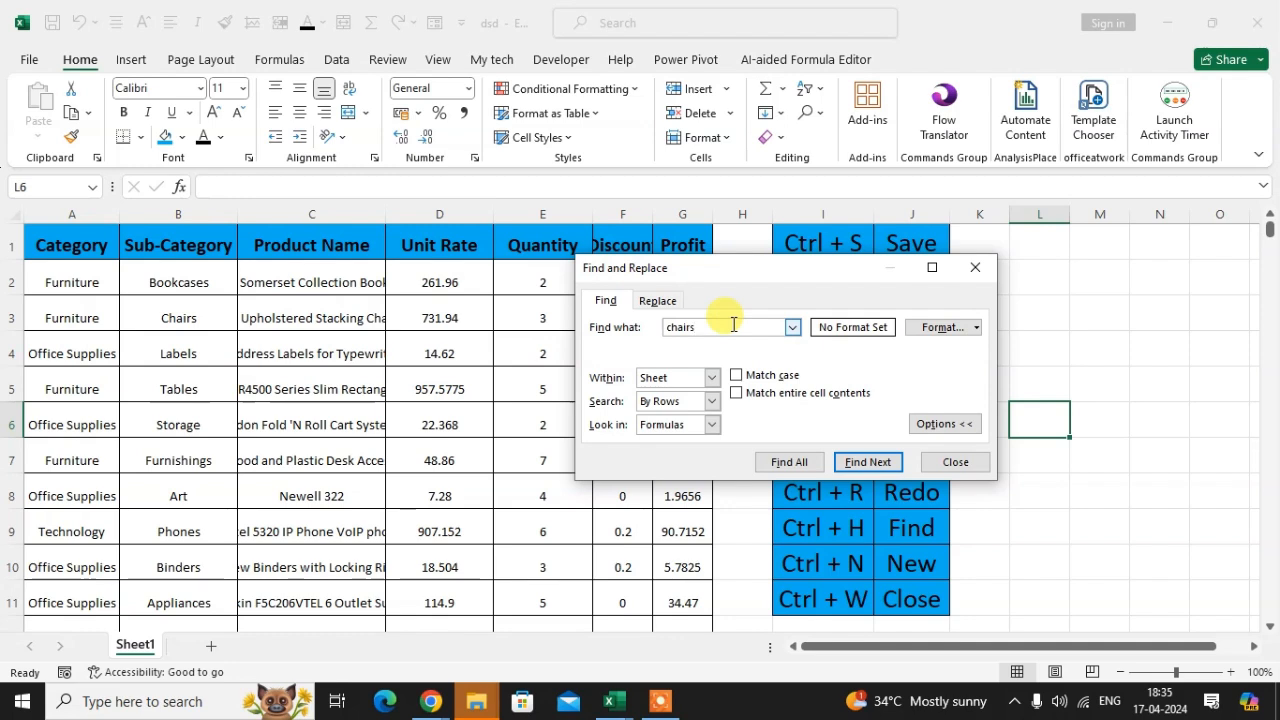
pyautogui.click(840, 462)
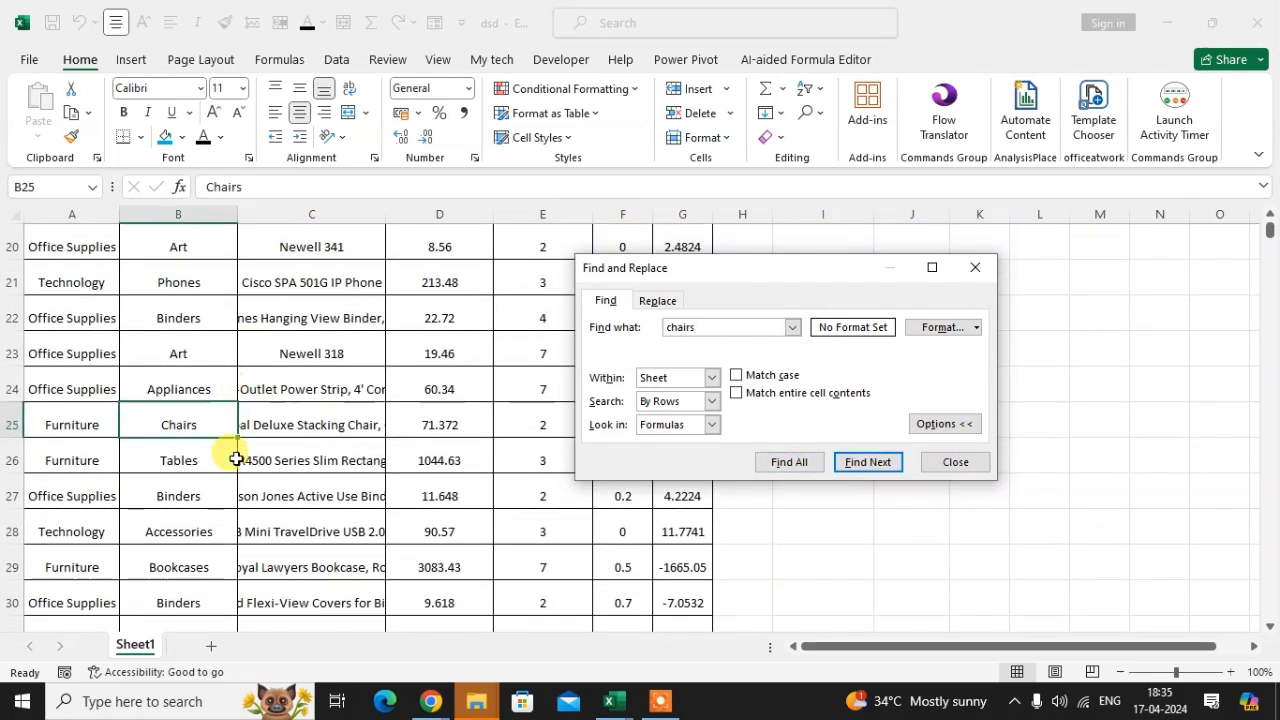
pyautogui.click(180, 428)
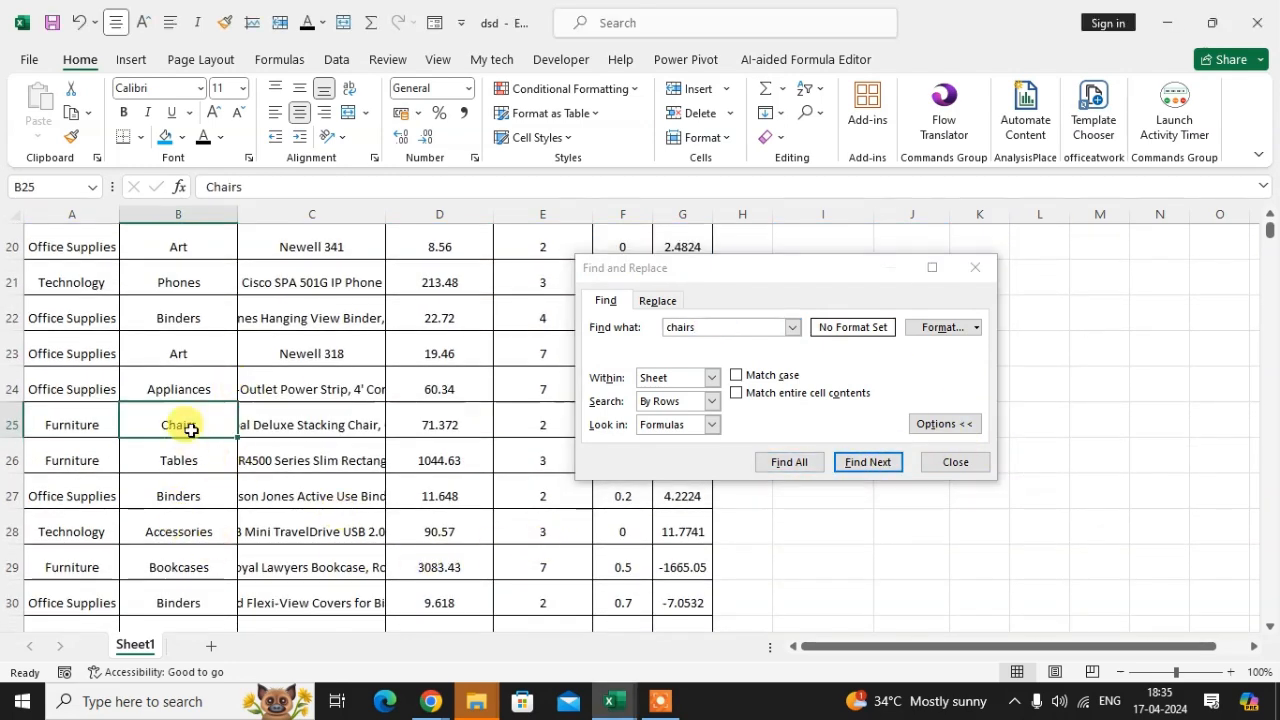
pyautogui.click(986, 276)
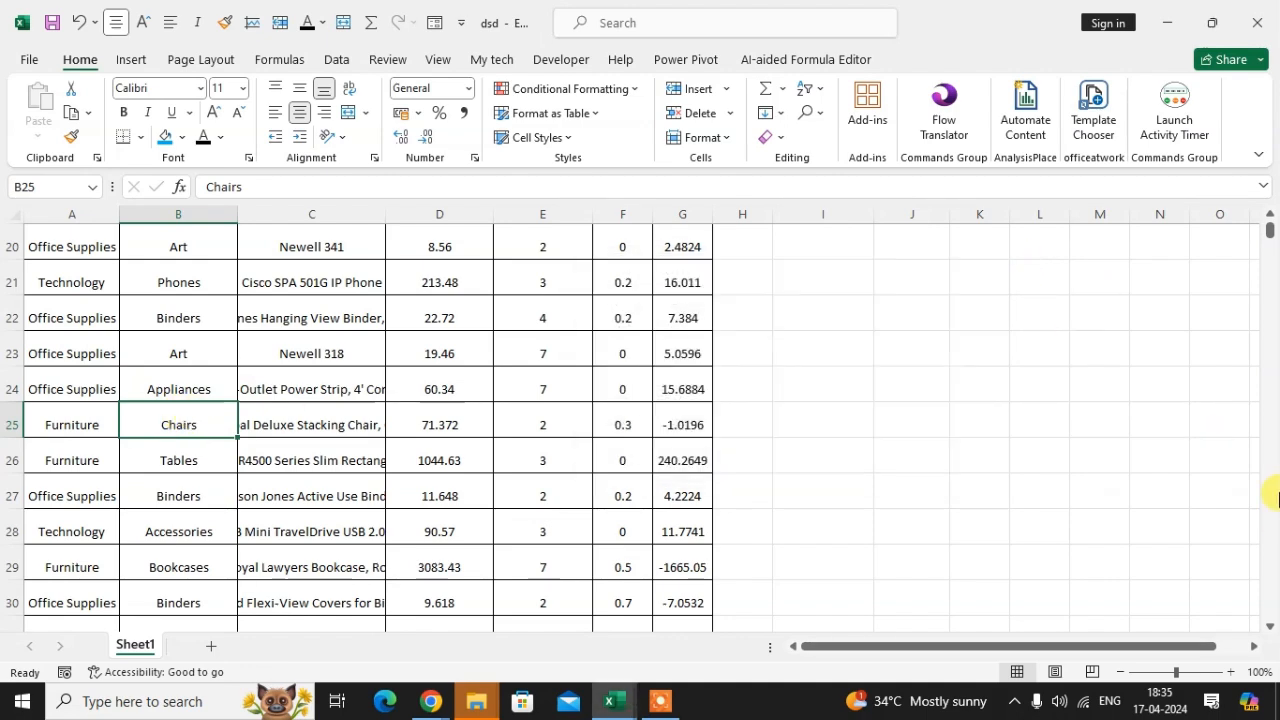
# Step: Create a new blank workbook and close it again to return to the sales sheet
pyautogui.moveTo(1268, 230); pyautogui.dragTo(1276, 165)
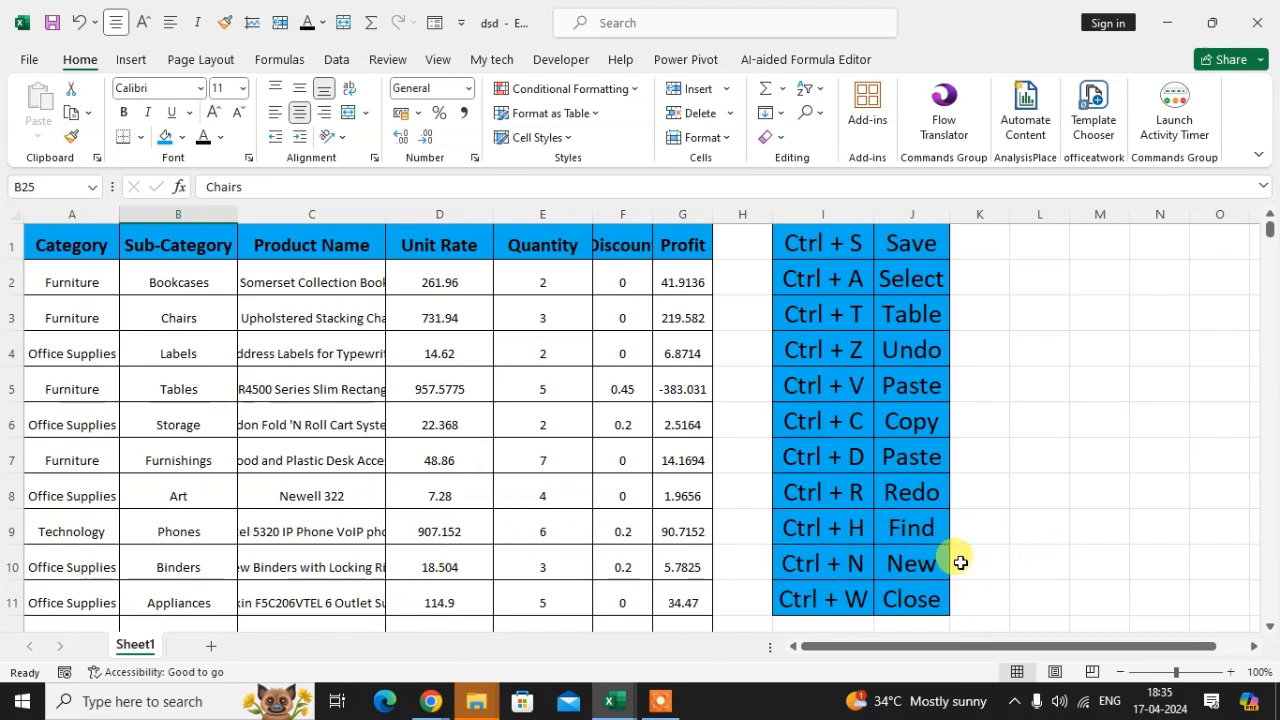
pyautogui.click(915, 565)
pyautogui.click(571, 392)
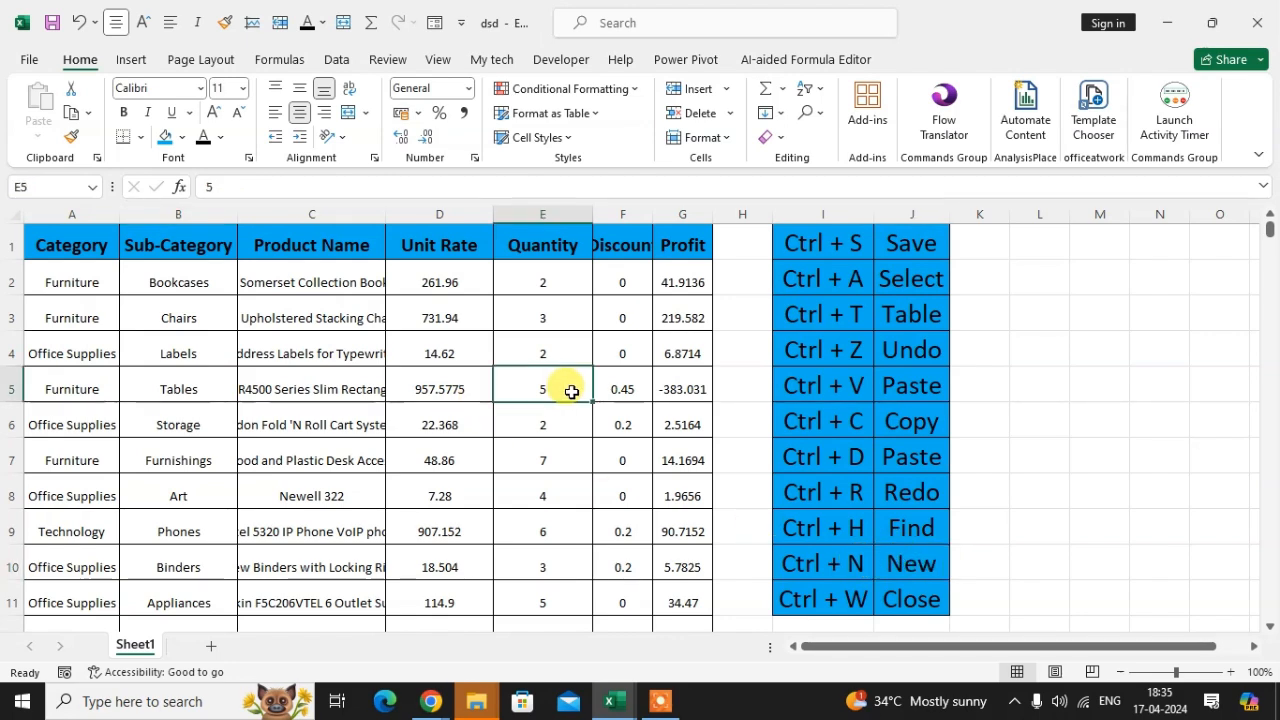
pyautogui.hotkey('ctrl', 'n')
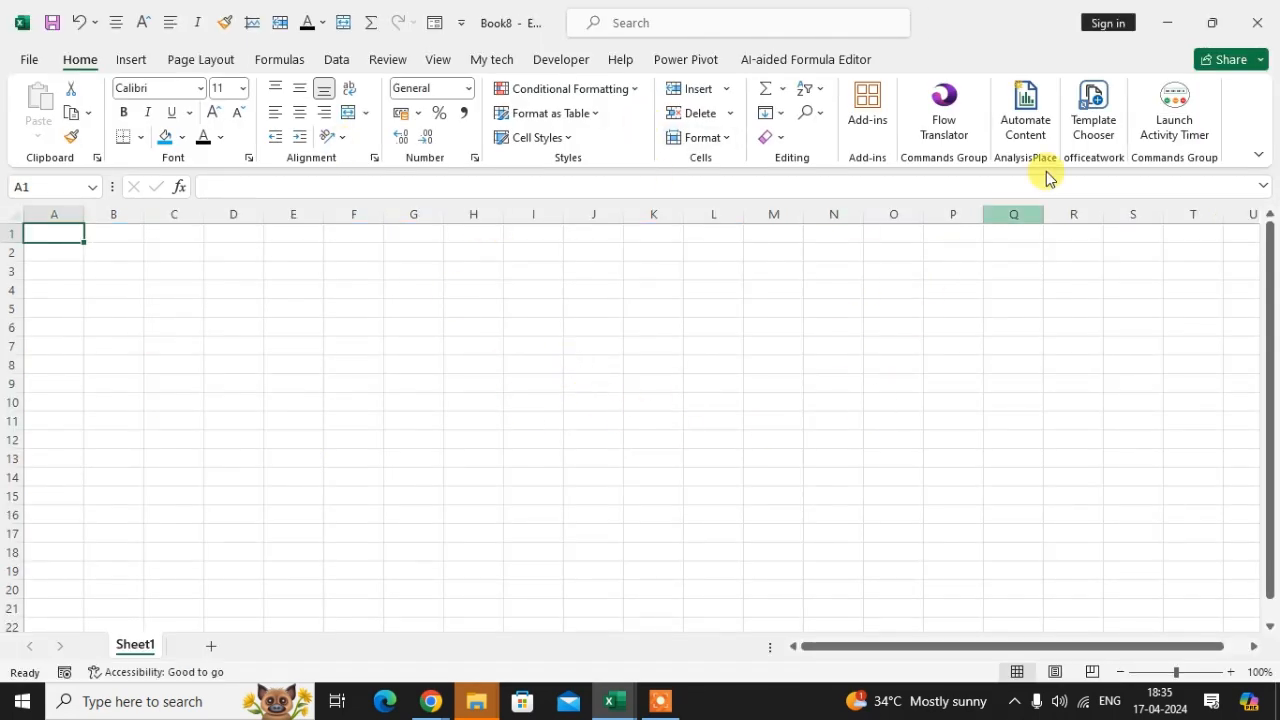
pyautogui.hotkey('ctrl', 'w')
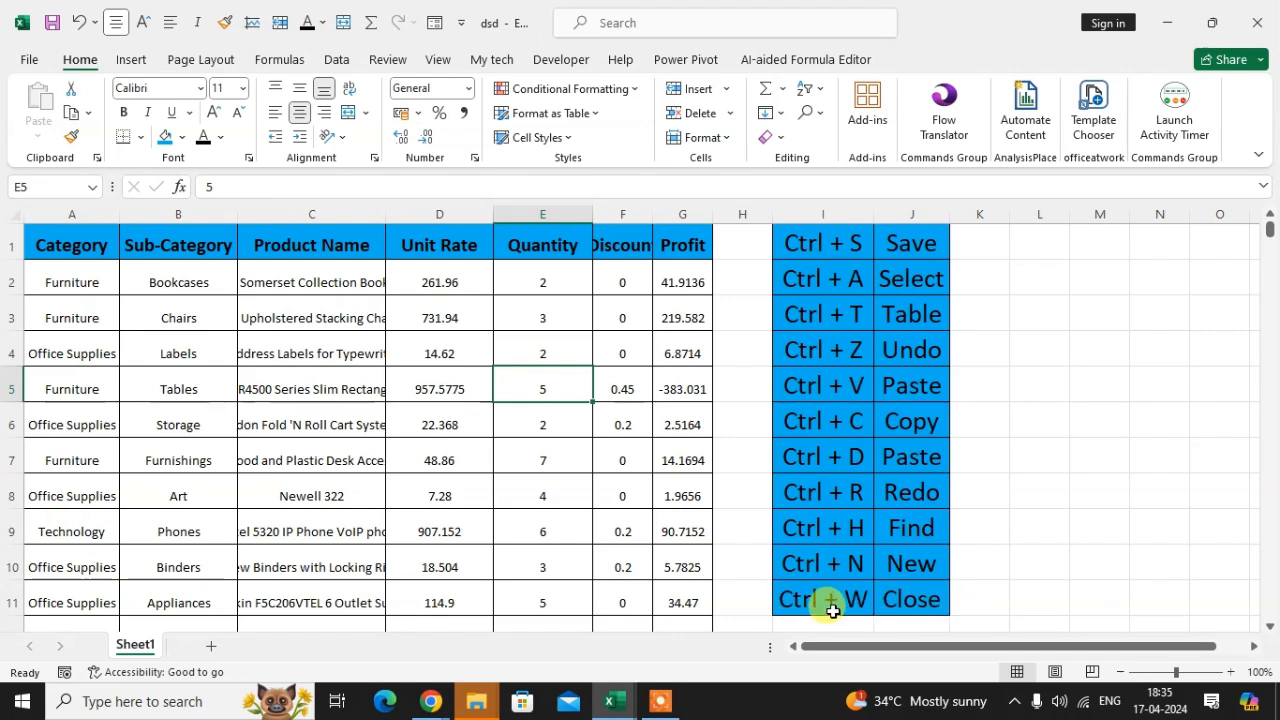
# Step: Try to close the dsd workbook and cancel at the save prompt
pyautogui.hotkey('ctrl', 'w')
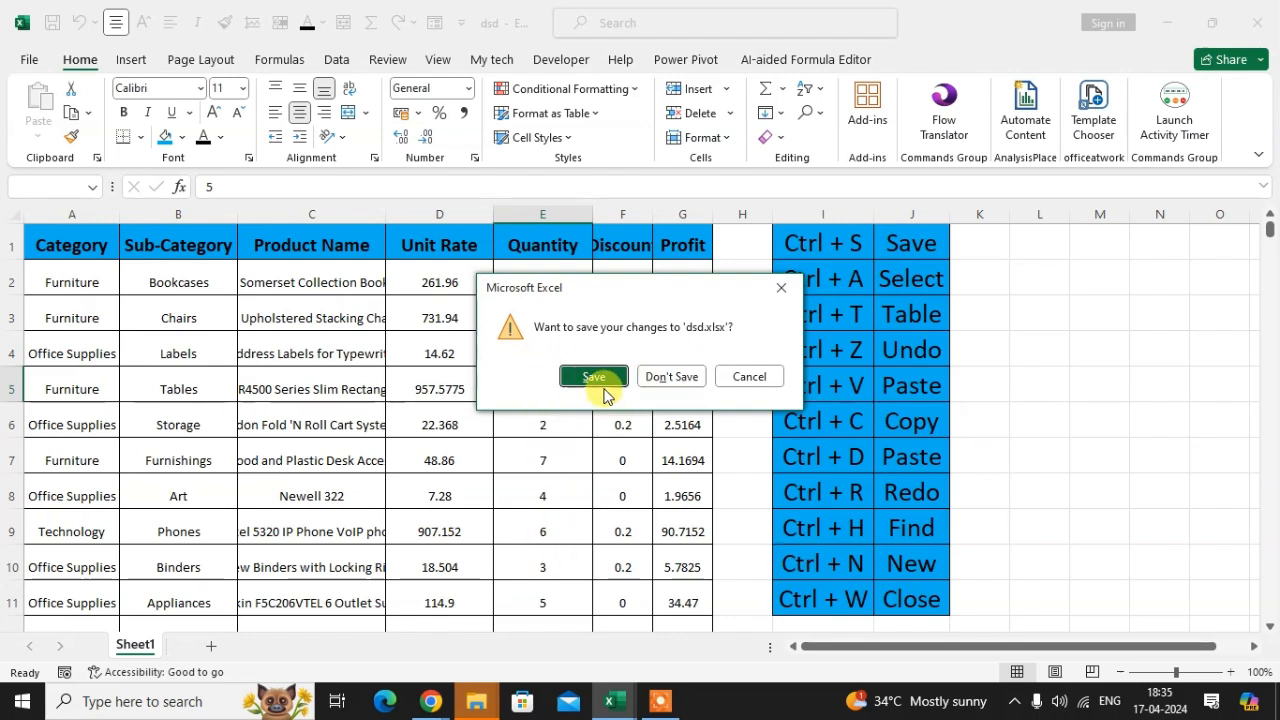
pyautogui.click(750, 375)
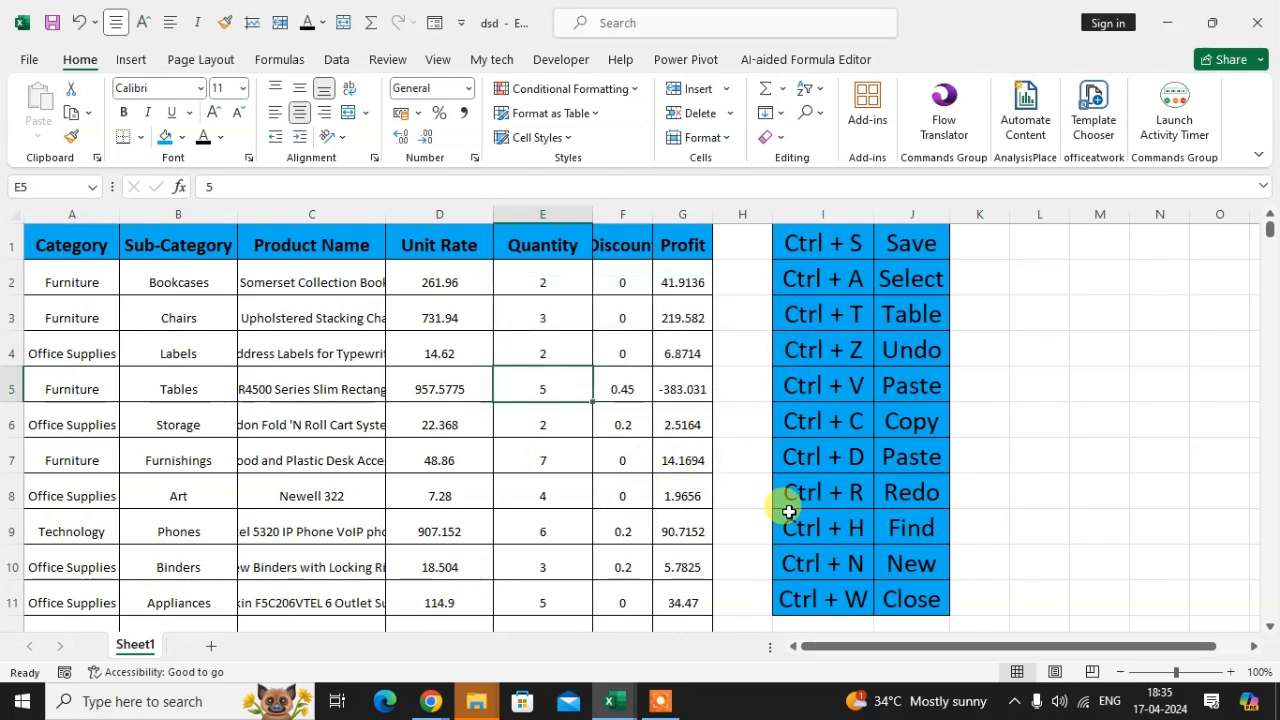